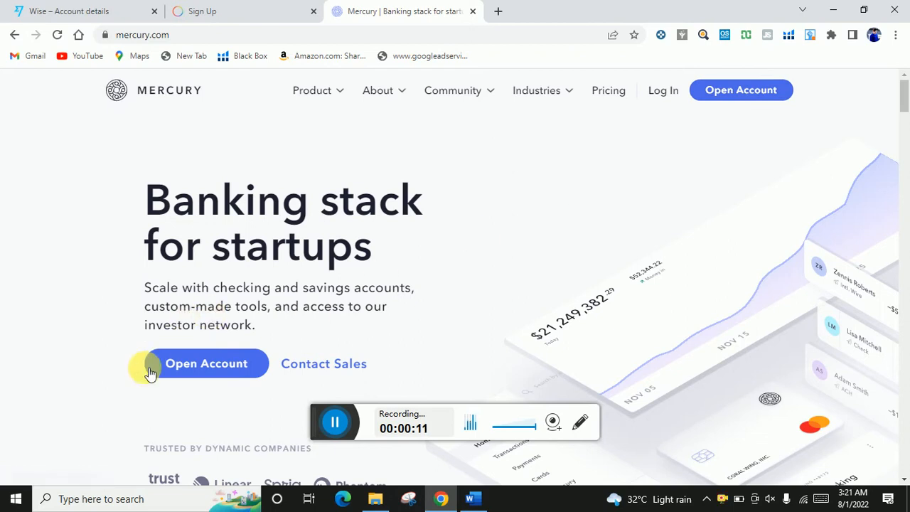
- Start a new account from the Open Account button on the Mercury homepage
left_click(199, 366)
- Enter the applicant's first and last name, and fill in the saved work e-mail
scroll(651, 228, "down", 2)
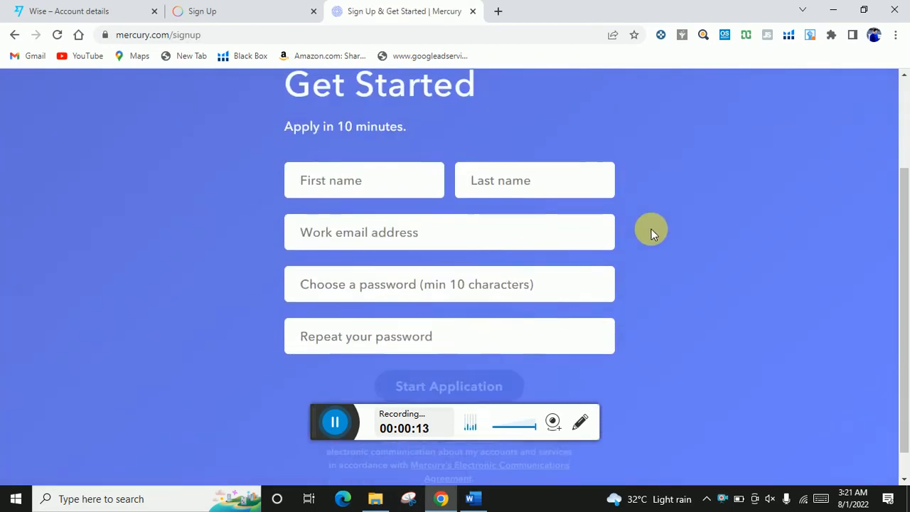
scroll(651, 231, "up", 1)
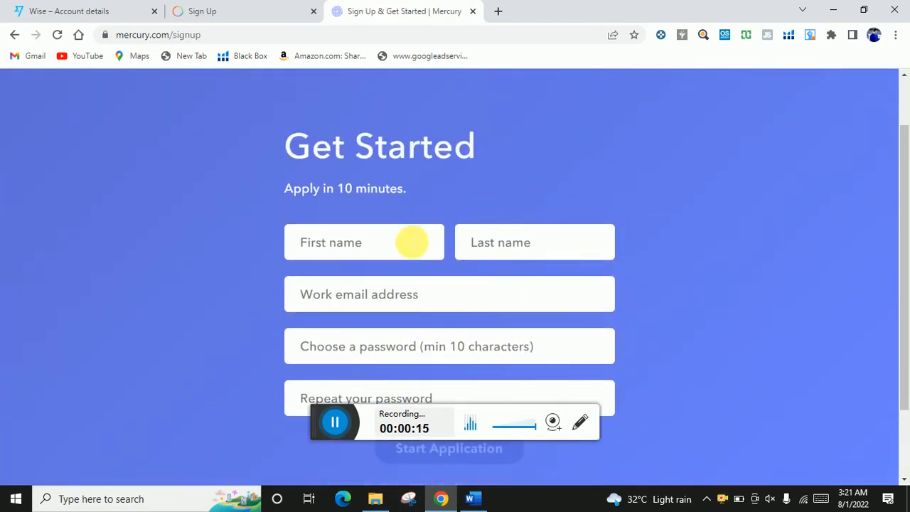
left_click(411, 244)
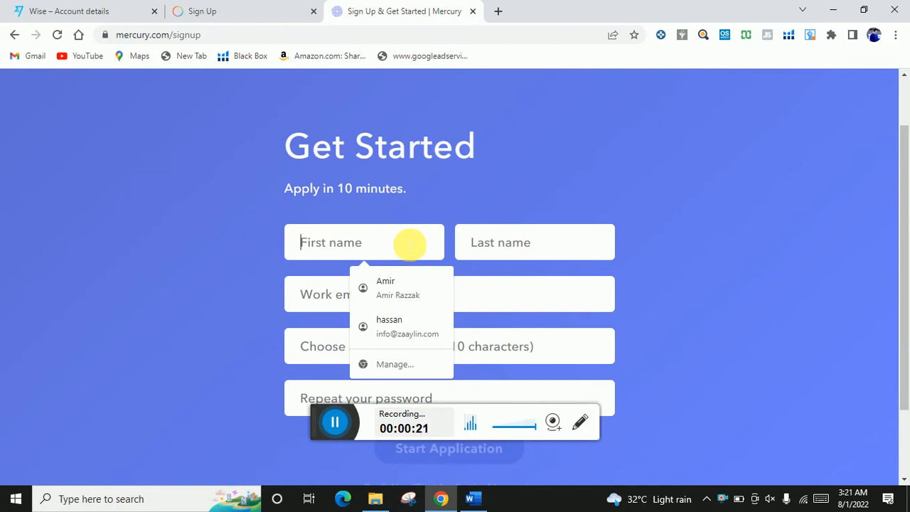
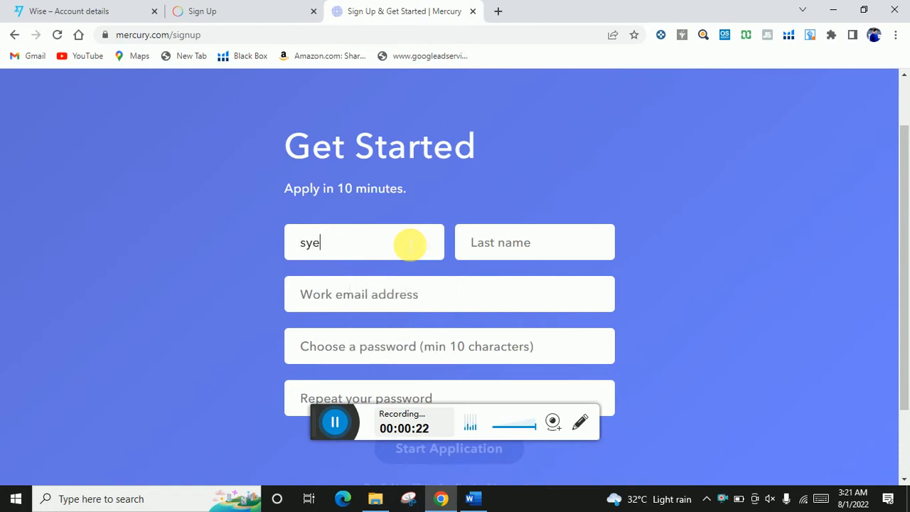
left_click(496, 256)
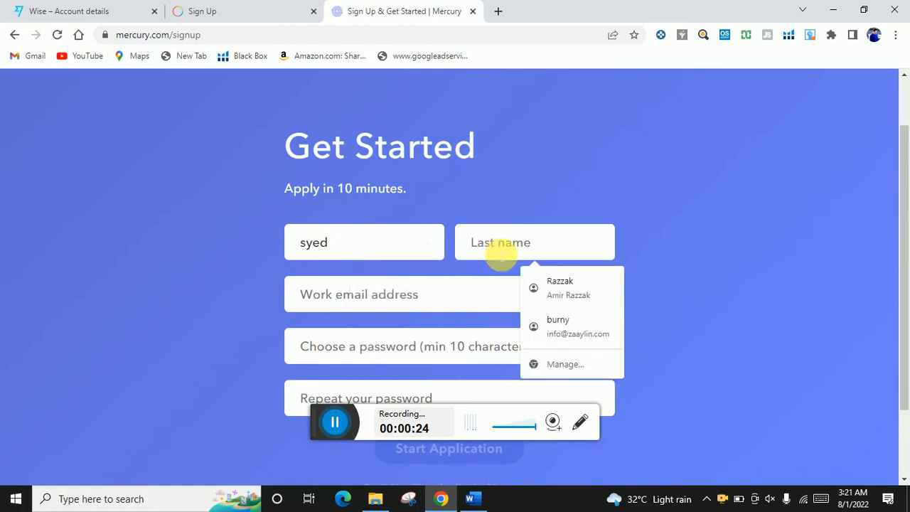
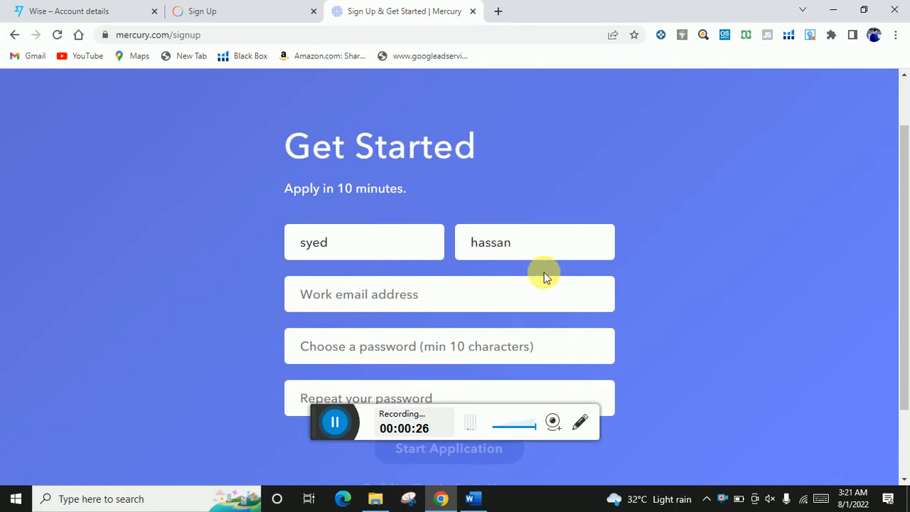
left_click(417, 305)
scroll(447, 299, "down", 1)
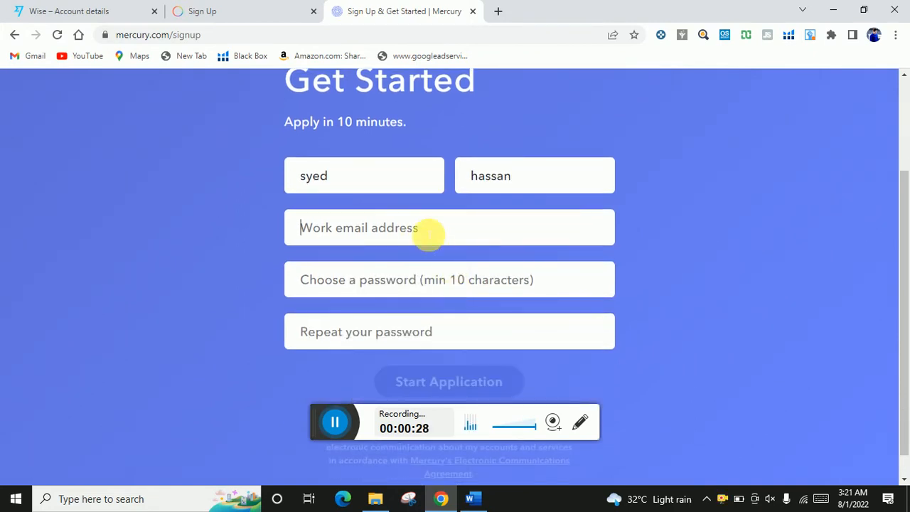
left_click(427, 234)
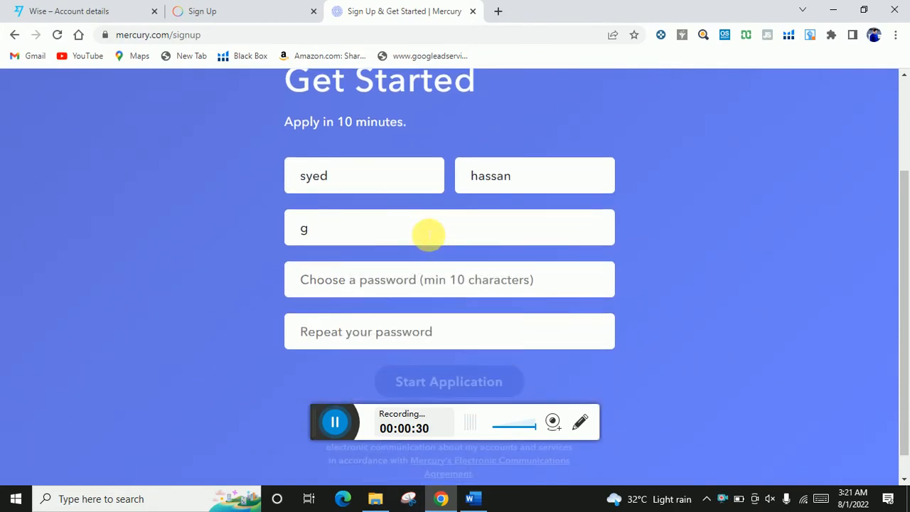
key("BackSpace")
key("BackSpace")
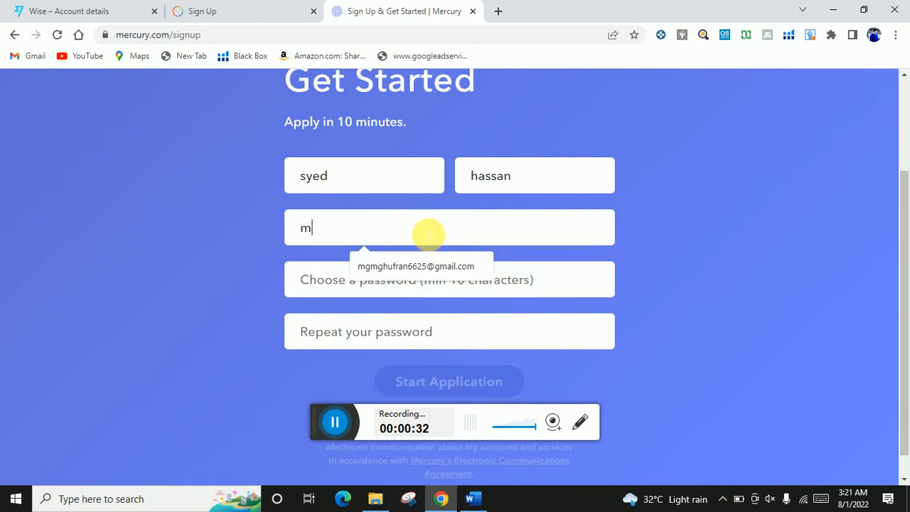
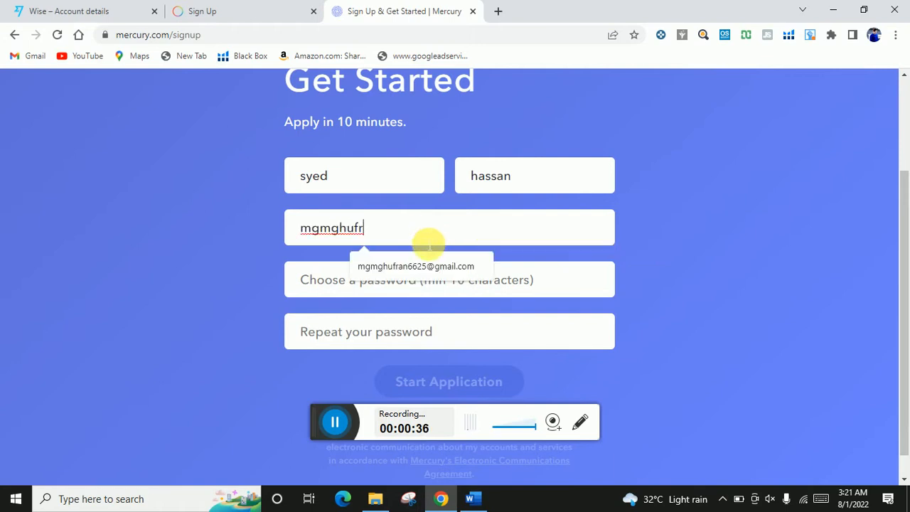
left_click(422, 266)
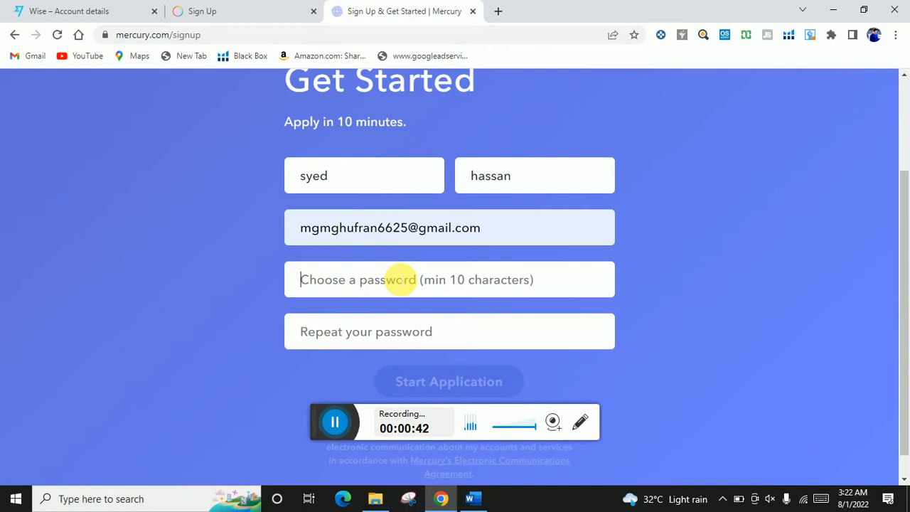
- Type the account password twice and submit to start the application
type("•••")
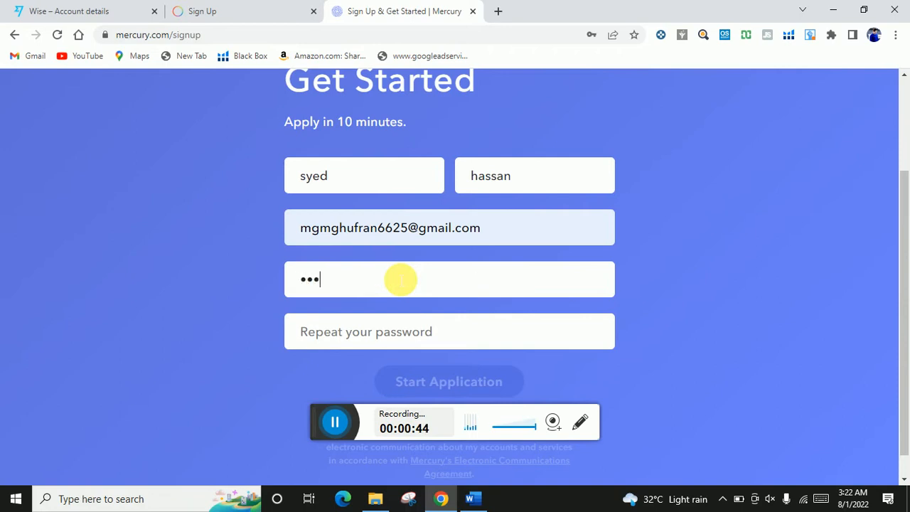
type("••••••••••")
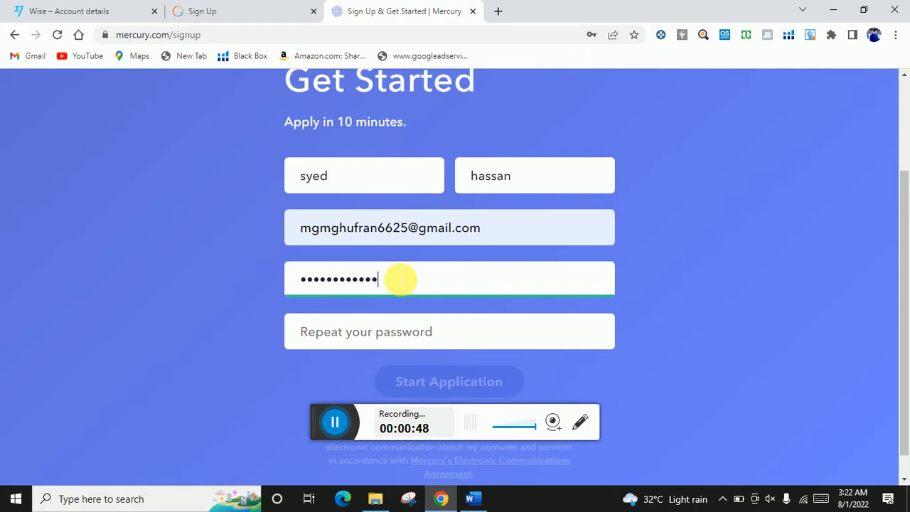
left_click(390, 332)
type("•••")
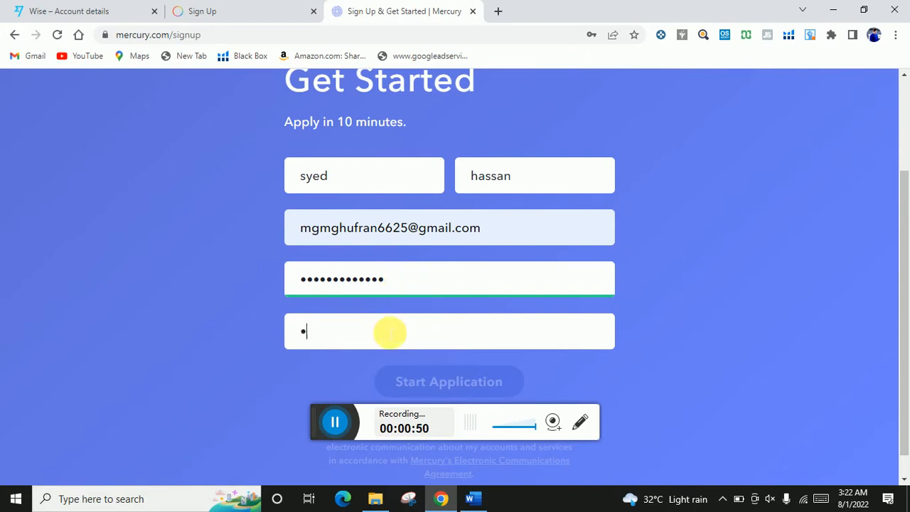
type("••••••••••")
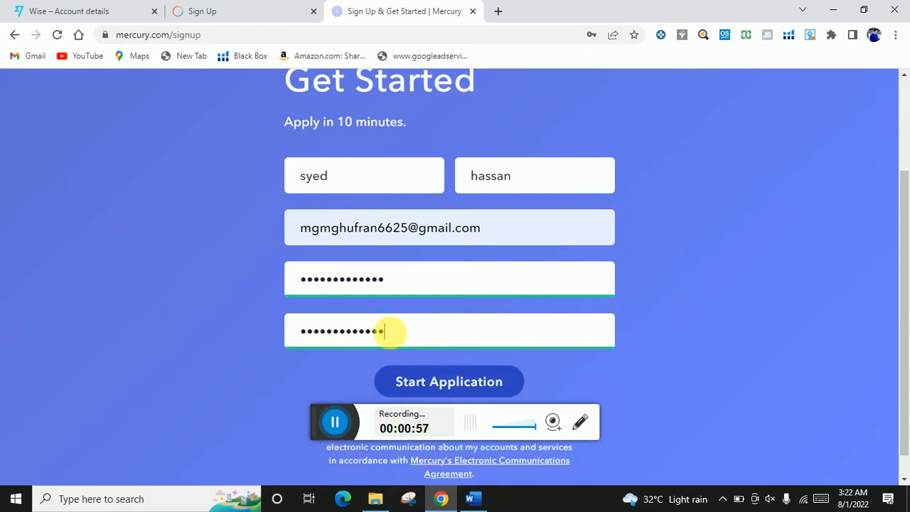
left_click(428, 379)
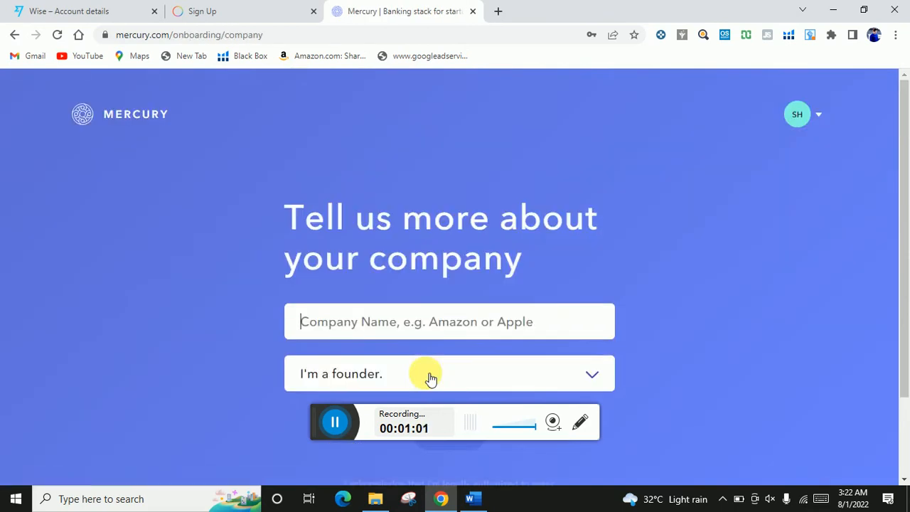
- Enter 'sot llc' as the company name, leaving the role as 'I'm a founder.'
scroll(436, 356, "down", 1)
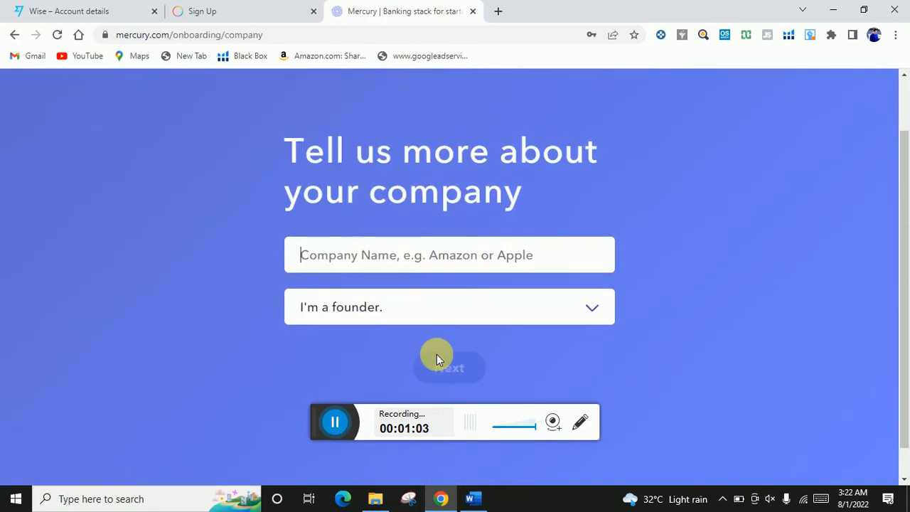
left_click(465, 265)
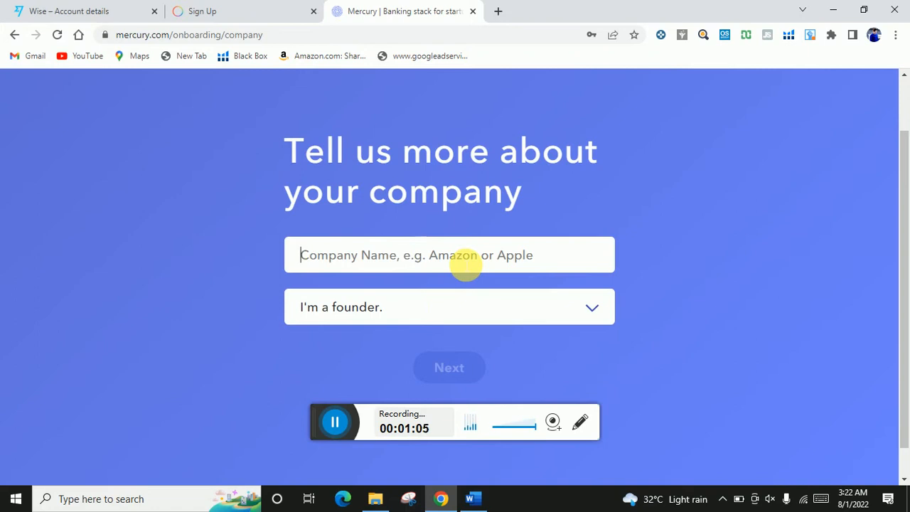
type("sot")
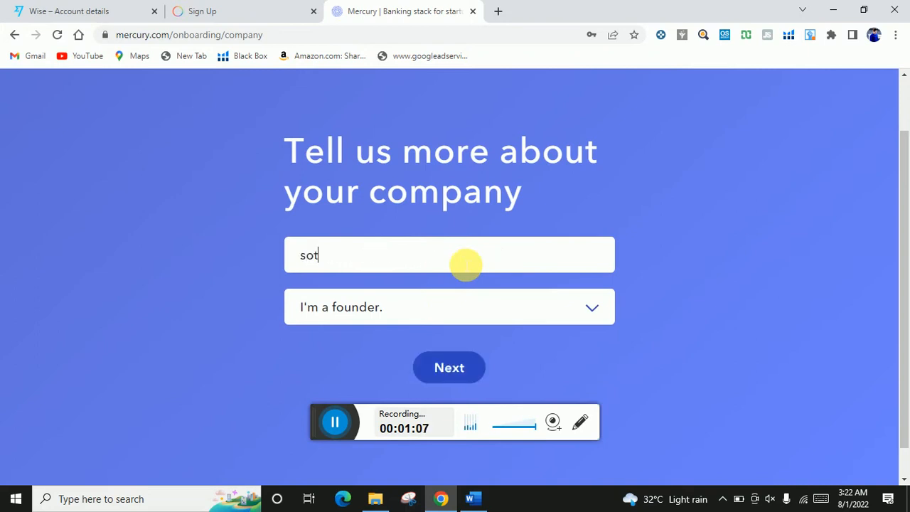
type(" llc")
left_click(535, 302)
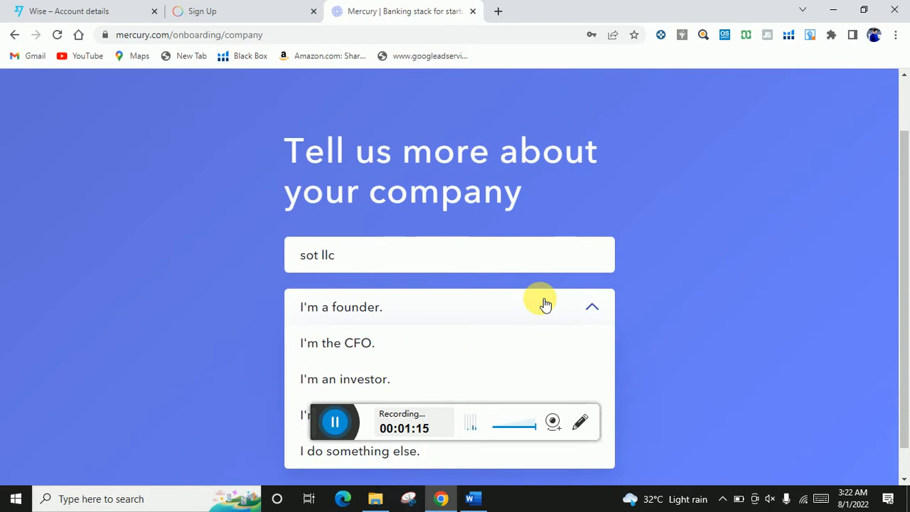
scroll(537, 315, "up", 1)
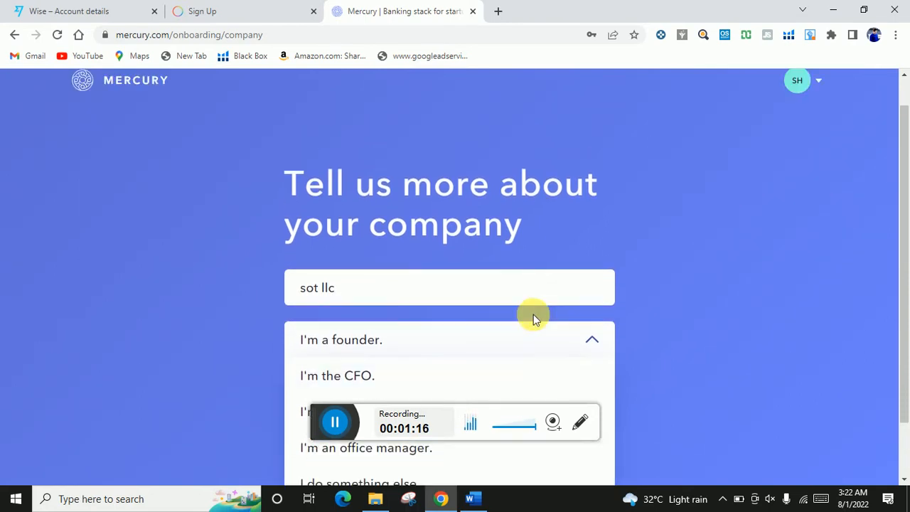
scroll(533, 315, "down", 1)
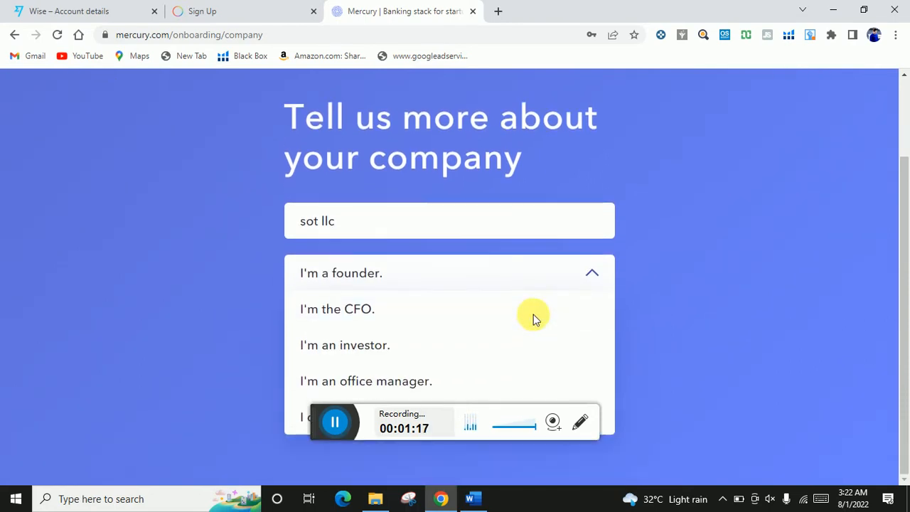
left_click(559, 278)
- Replace the taken callsign with 'sot-coops-llc' and accept it
left_click(435, 329)
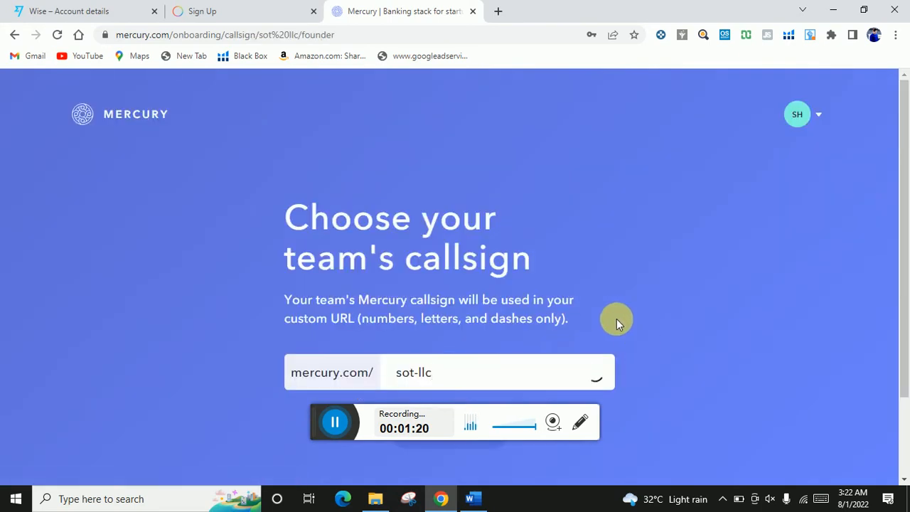
scroll(662, 292, "down", 1)
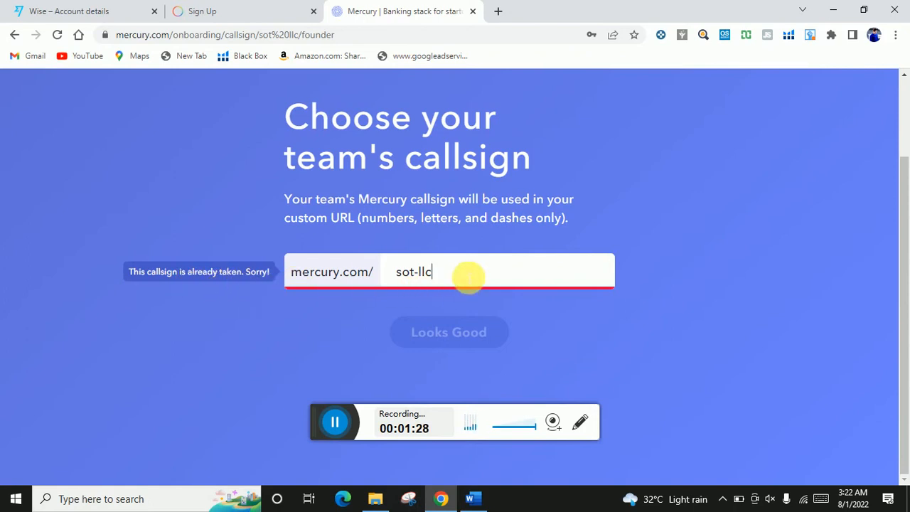
key("BackSpace")
key("BackSpace")
key("BackSpace")
key("BackSpace")
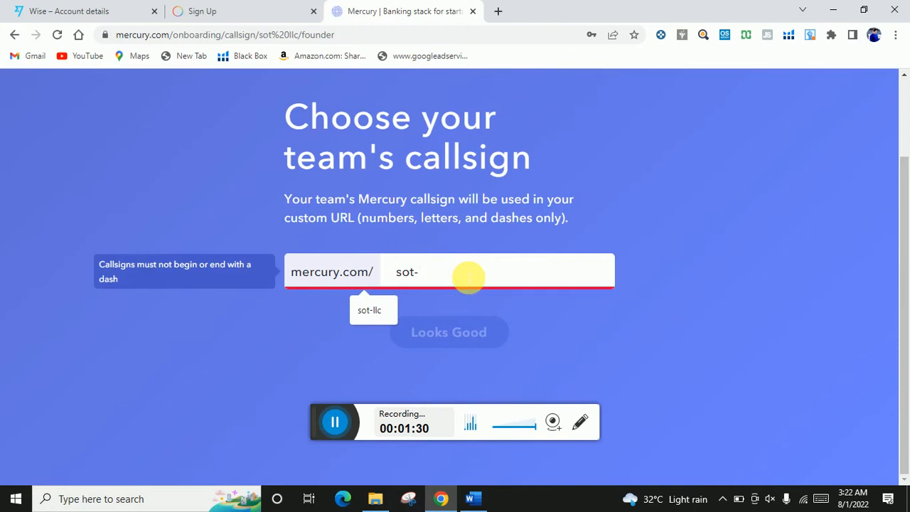
type("cc")
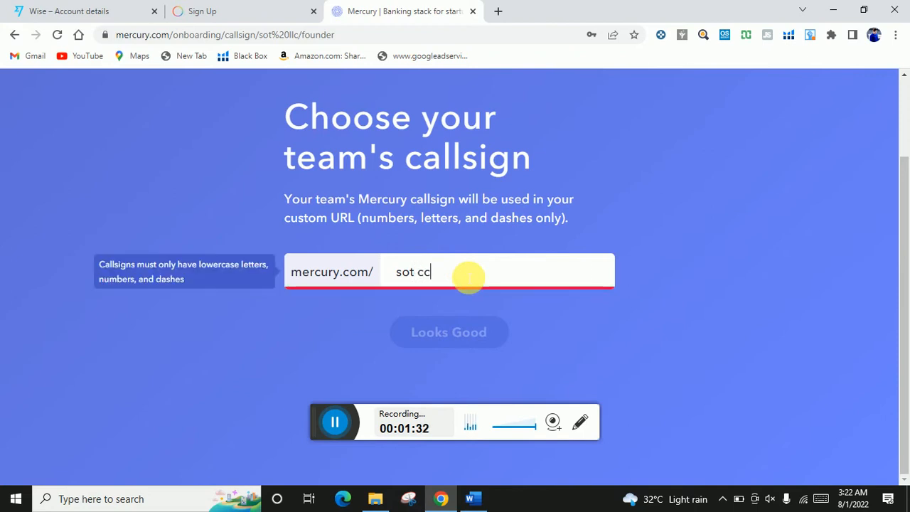
key("BackSpace")
type("oops llc")
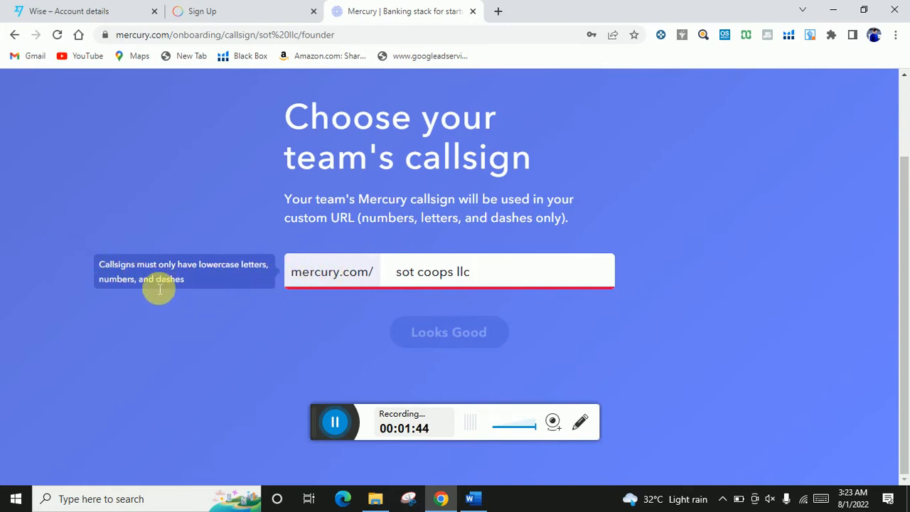
left_click(13, 35)
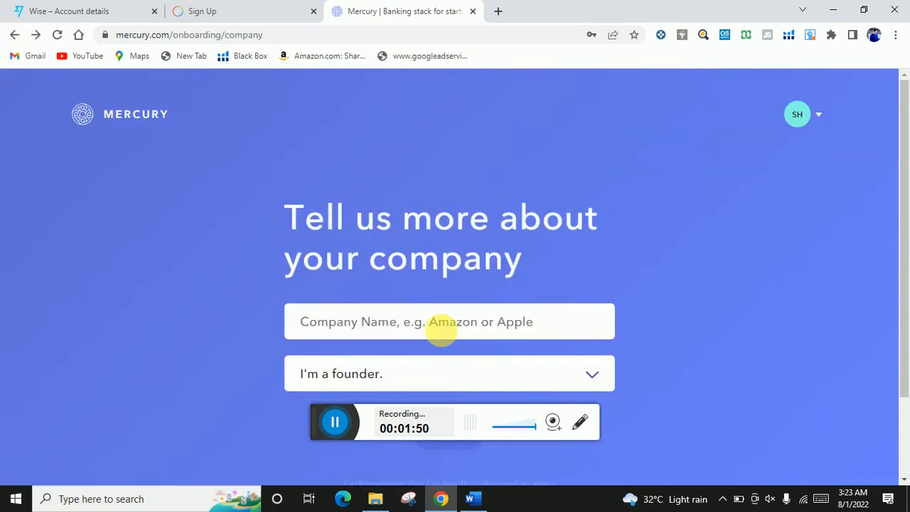
left_click(337, 420)
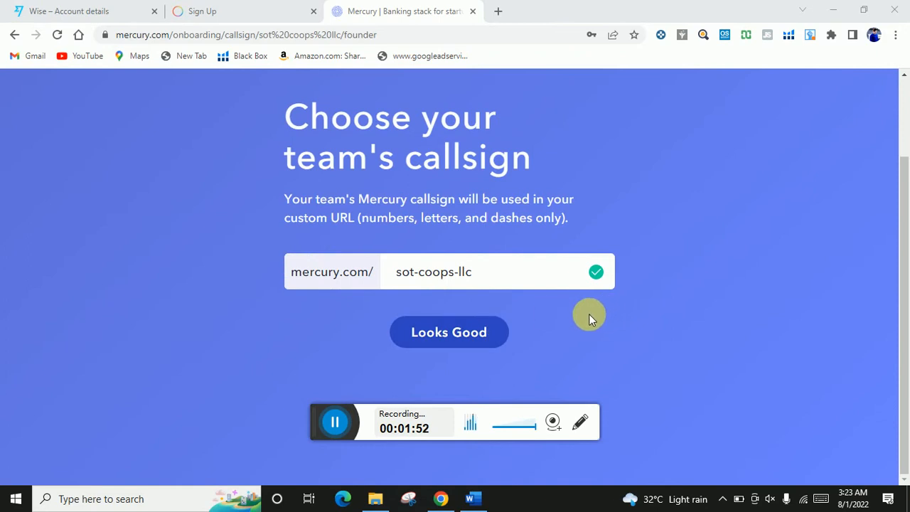
left_click(463, 341)
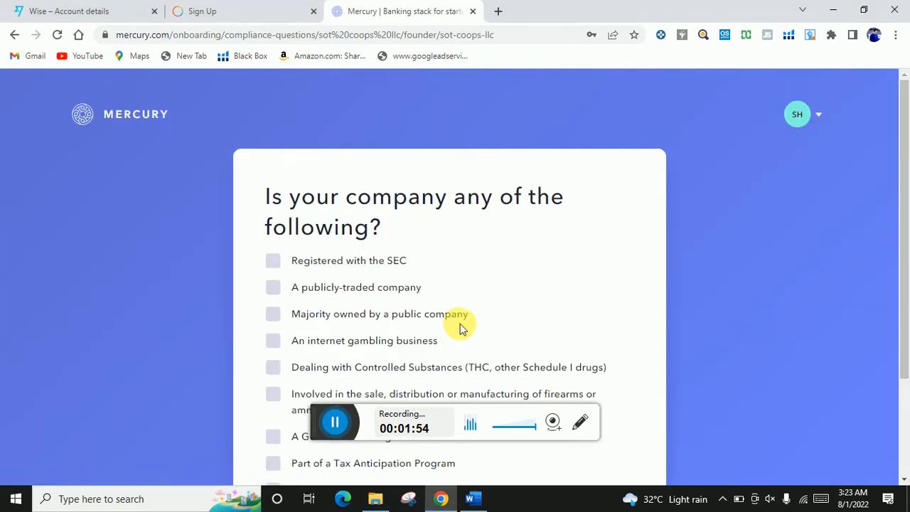
- Answer None of the Above to the restricted business types list
scroll(462, 327, "down", 1)
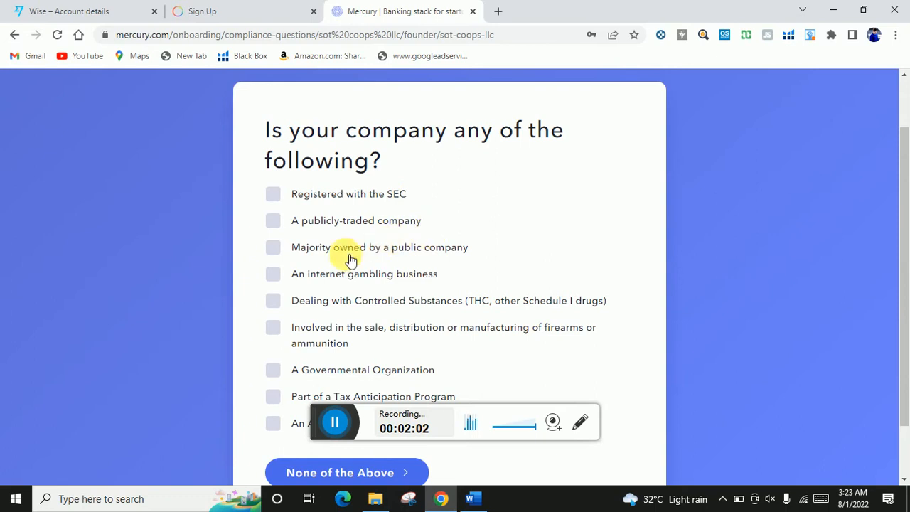
scroll(349, 259, "down", 1)
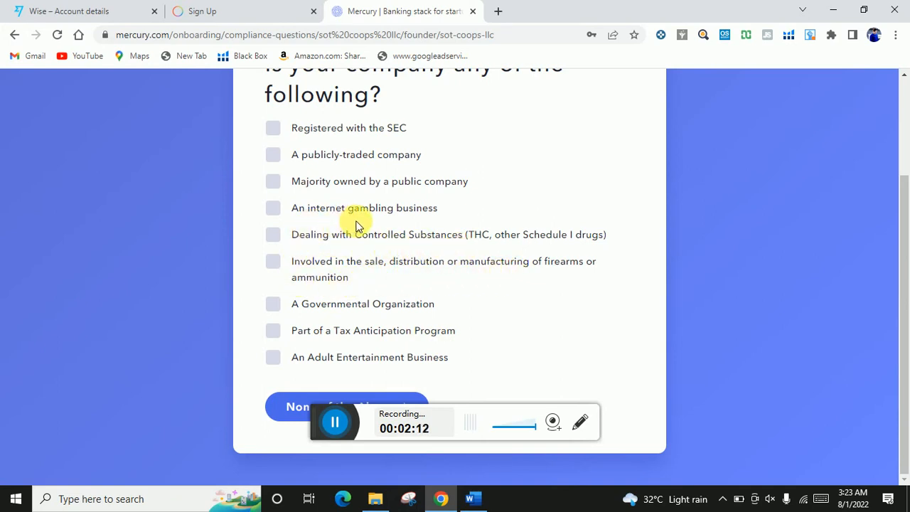
scroll(359, 224, "up", 1)
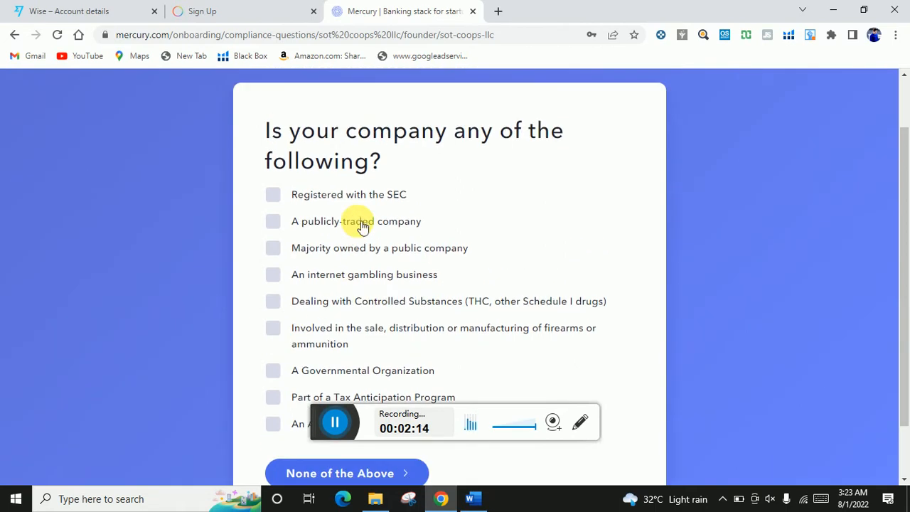
scroll(361, 225, "down", 1)
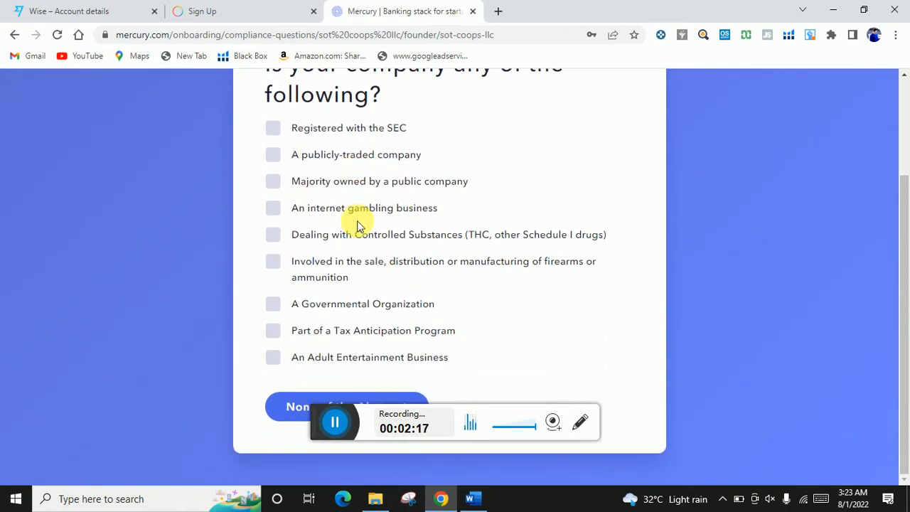
scroll(359, 223, "up", 1)
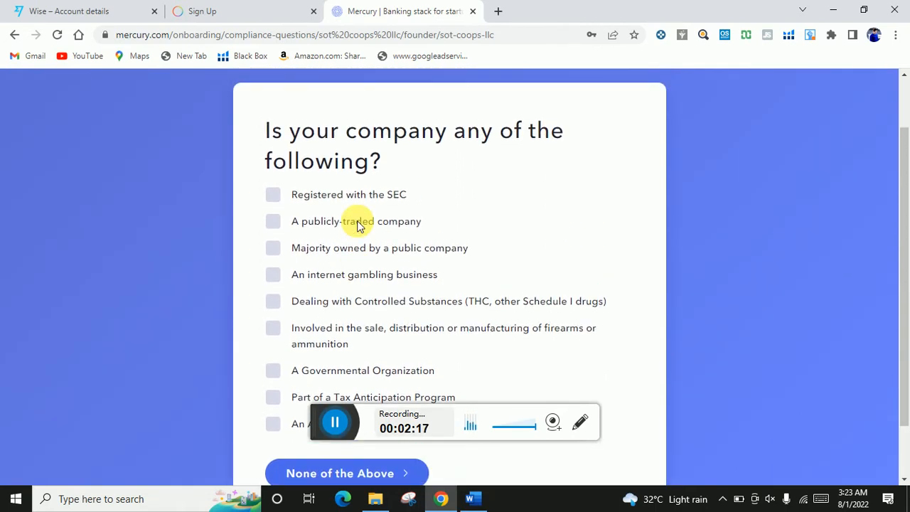
left_click(347, 482)
- Acknowledge the PATRIOT Act disclosure and start the company profile
scroll(566, 208, "down", 1)
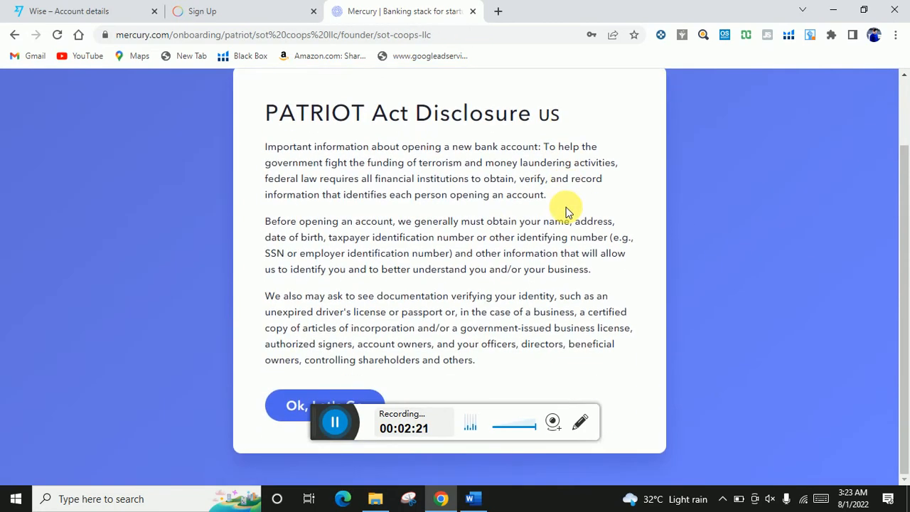
scroll(566, 209, "up", 1)
left_click(345, 466)
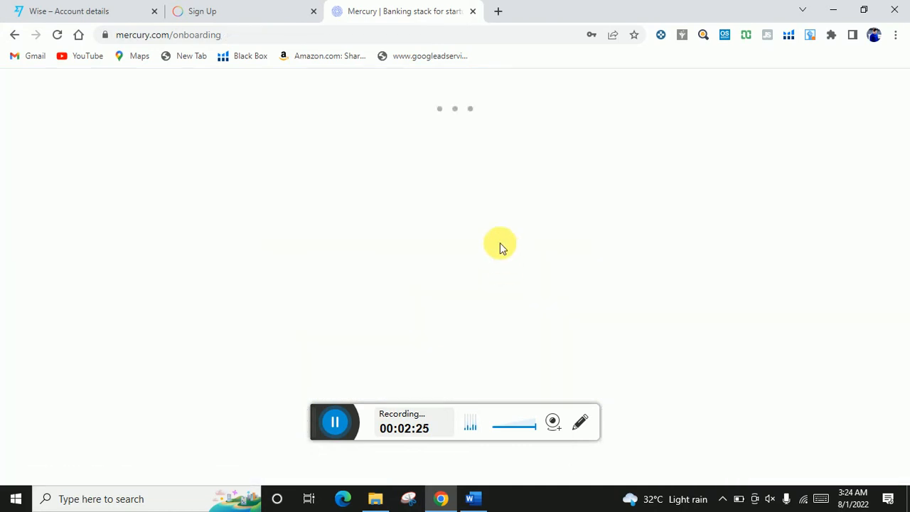
scroll(521, 206, "down", 2)
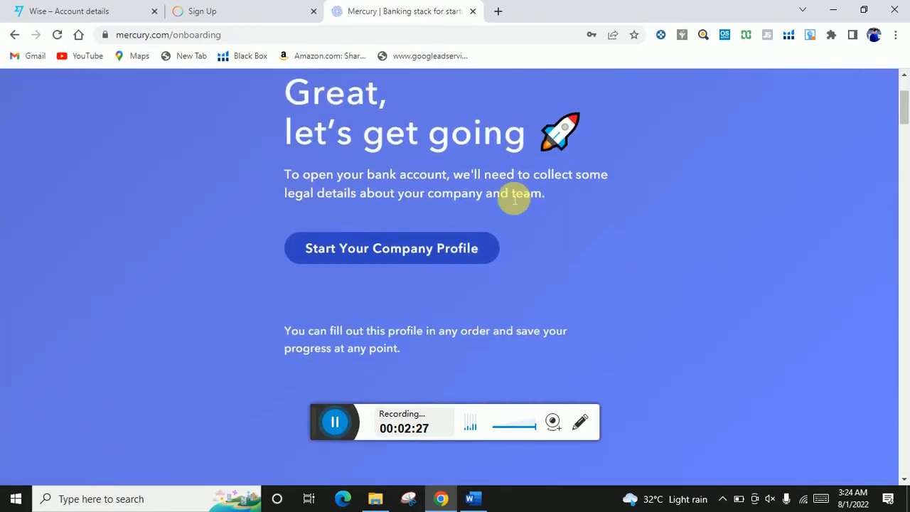
left_click(414, 254)
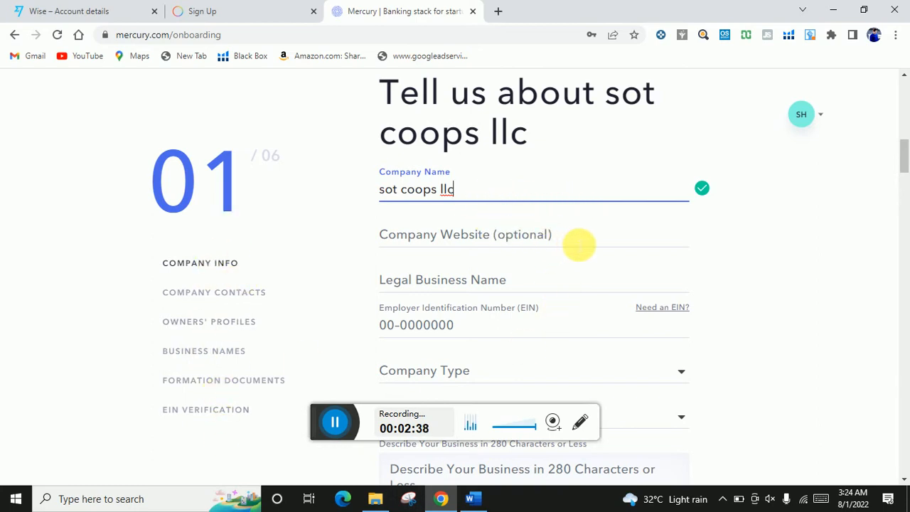
- Leave the website blank, enter legal name 'sot coops llc' and the company's EIN
left_click(590, 241)
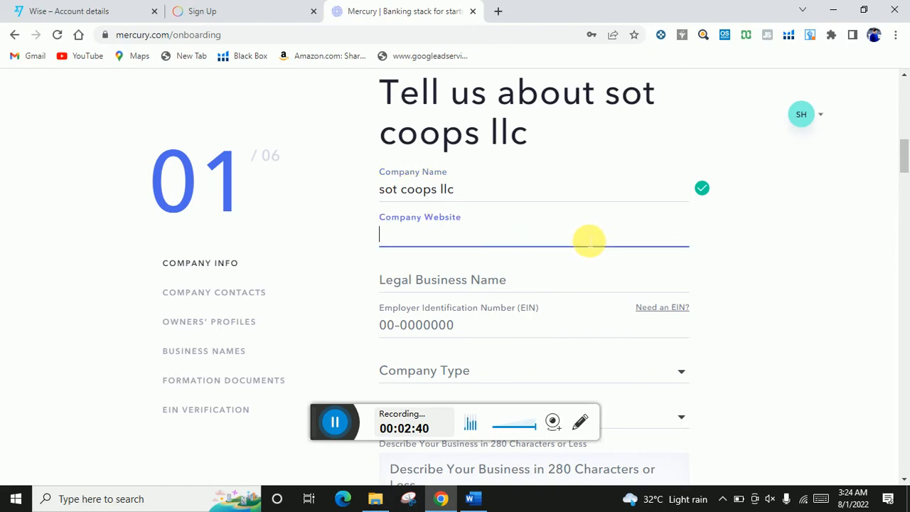
left_click(787, 264)
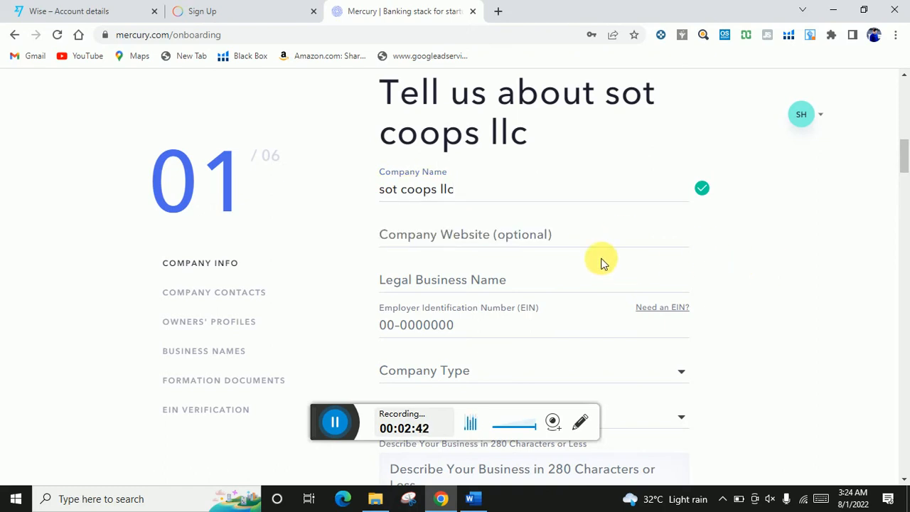
scroll(540, 246, "down", 1)
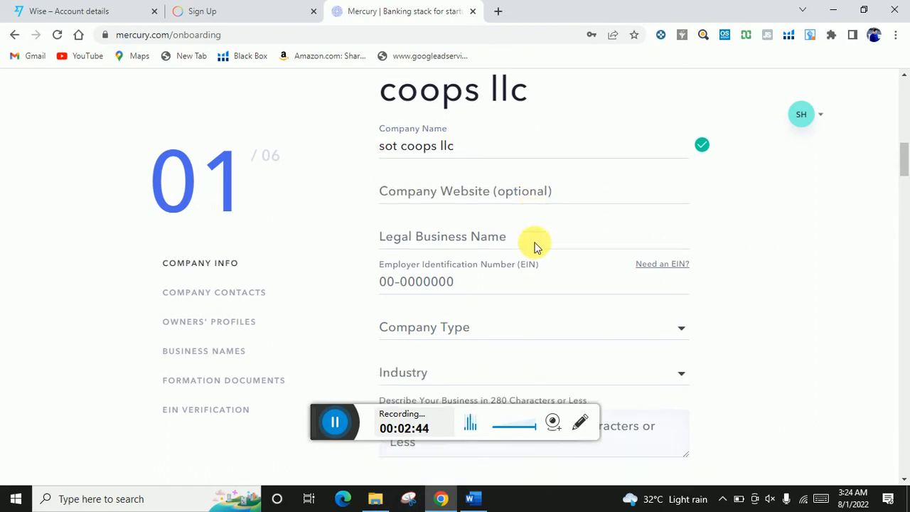
left_click(490, 219)
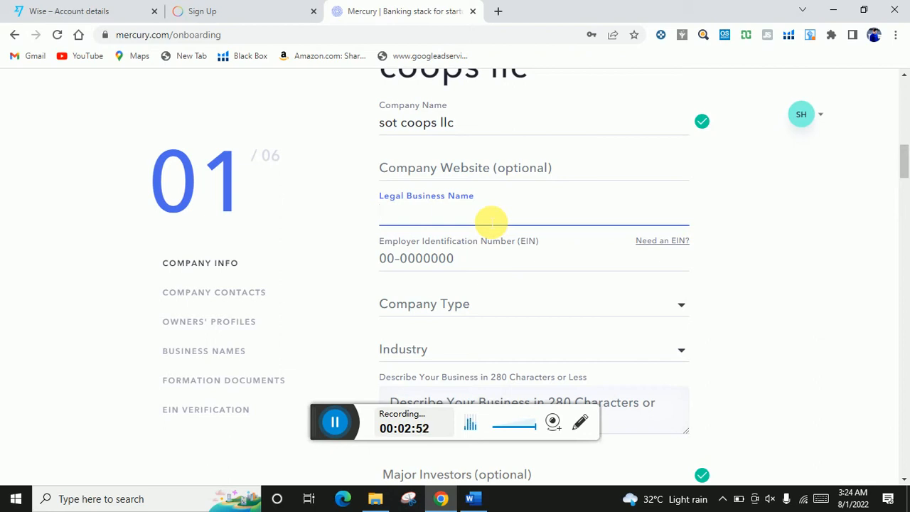
type("sot coops llc")
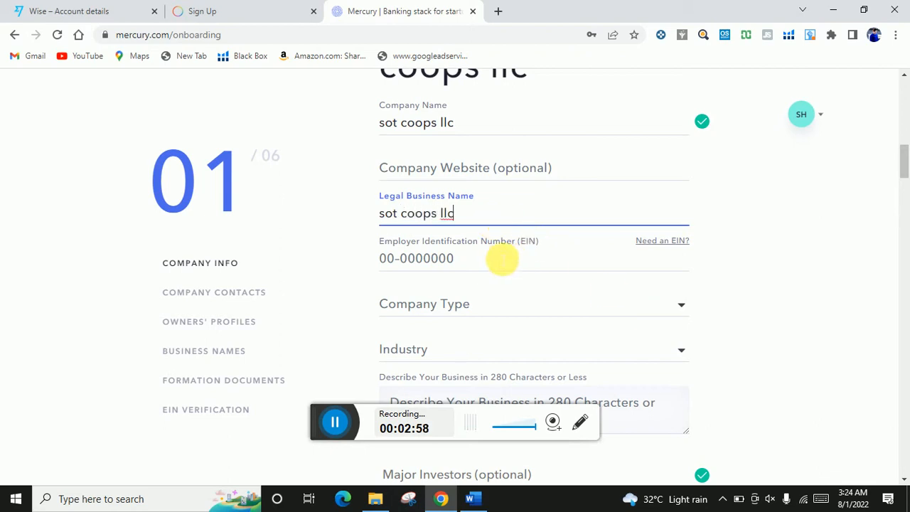
left_click(475, 270)
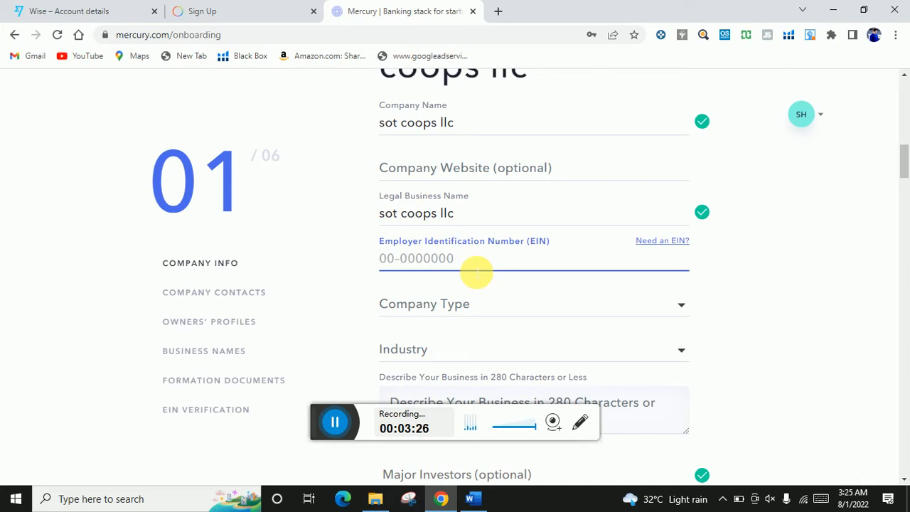
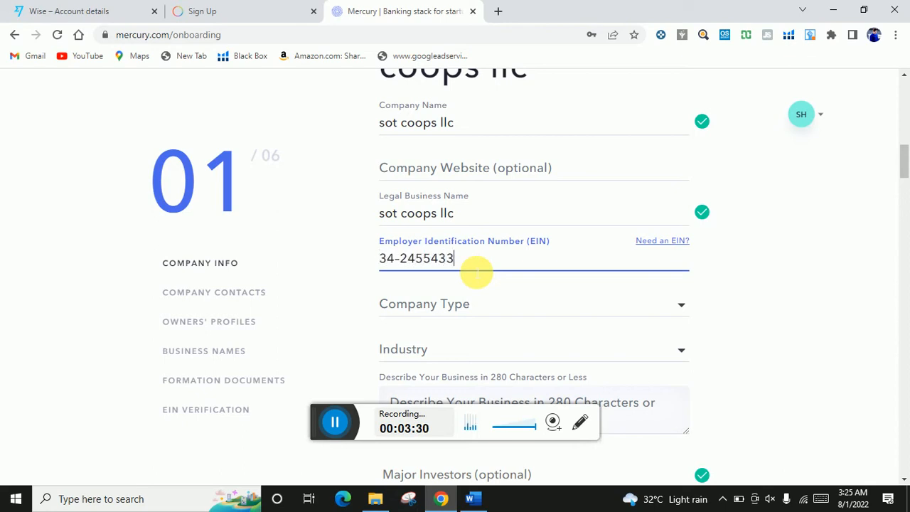
- Choose Limited Liability Company (LLC) as company type and Ecommerce as industry
scroll(573, 317, "down", 1)
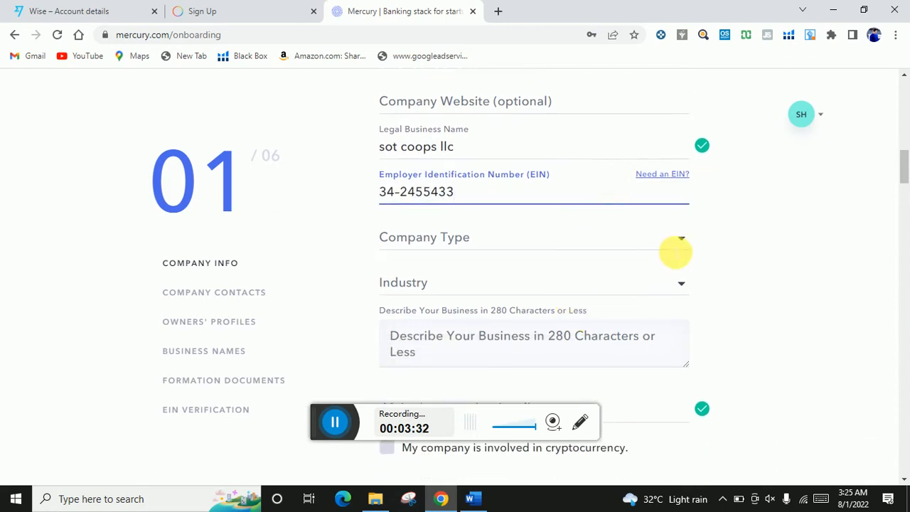
left_click(681, 242)
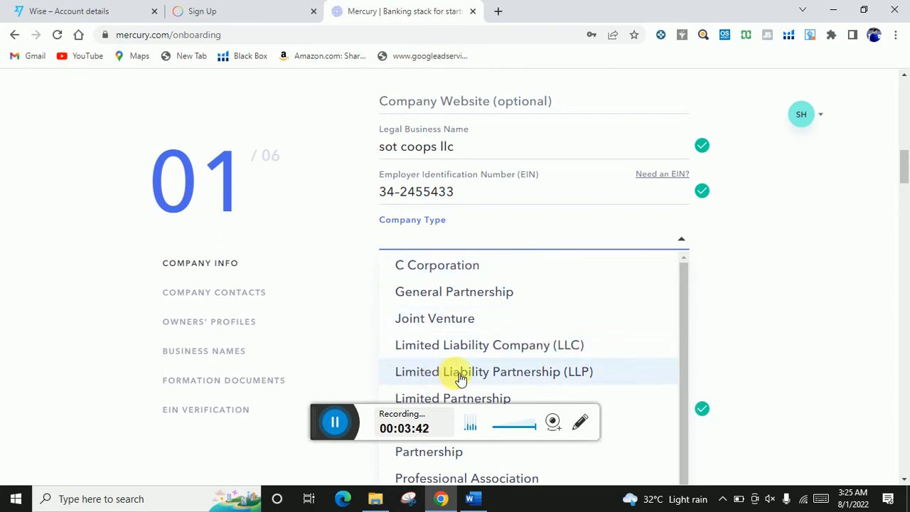
left_click(583, 349)
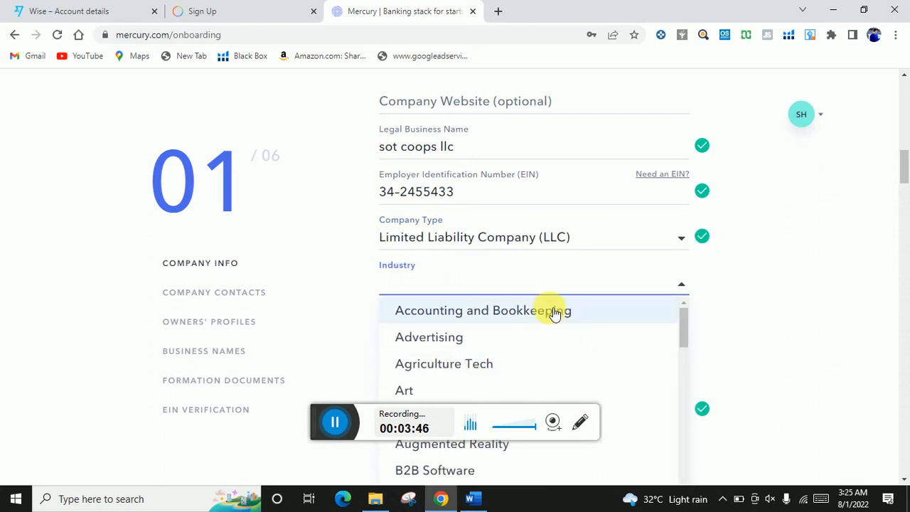
scroll(552, 311, "down", 1)
scroll(553, 311, "up", 1)
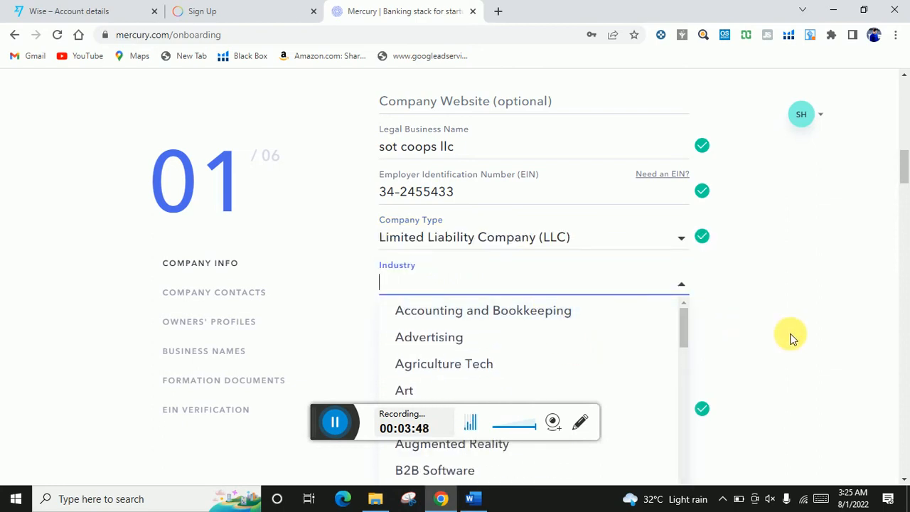
scroll(792, 330, "down", 2)
scroll(564, 254, "down", 2)
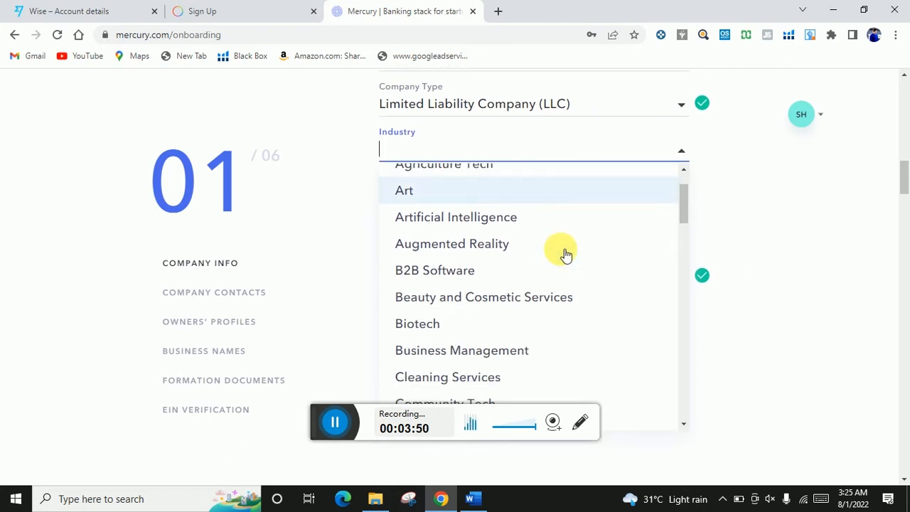
scroll(565, 254, "down", 4)
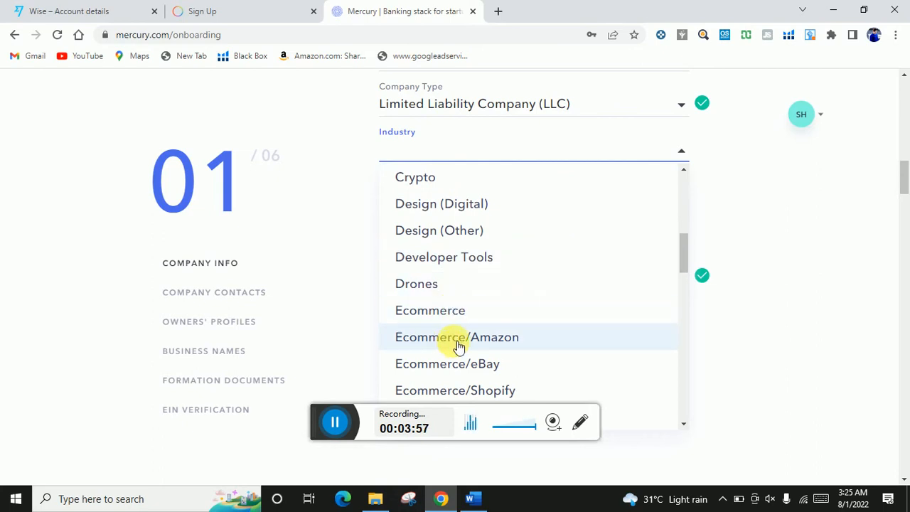
left_click(463, 316)
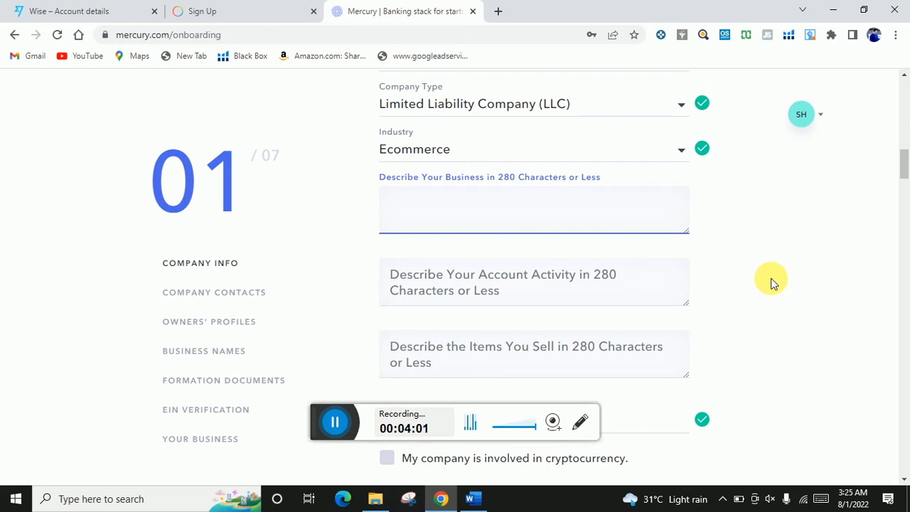
- Finish the description 'selling goods on amazon and other ecommerce retail stores.', correcting 'ecomerce'
scroll(774, 281, "up", 1)
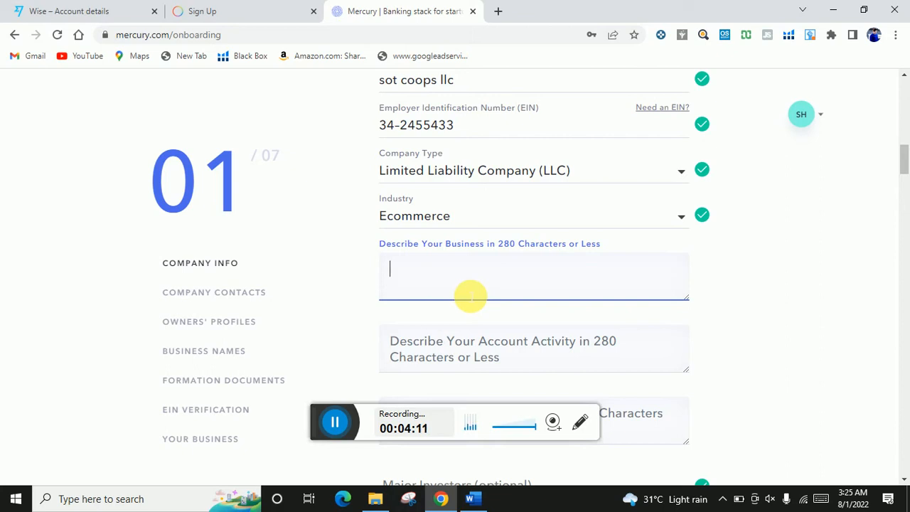
type("elling goods ")
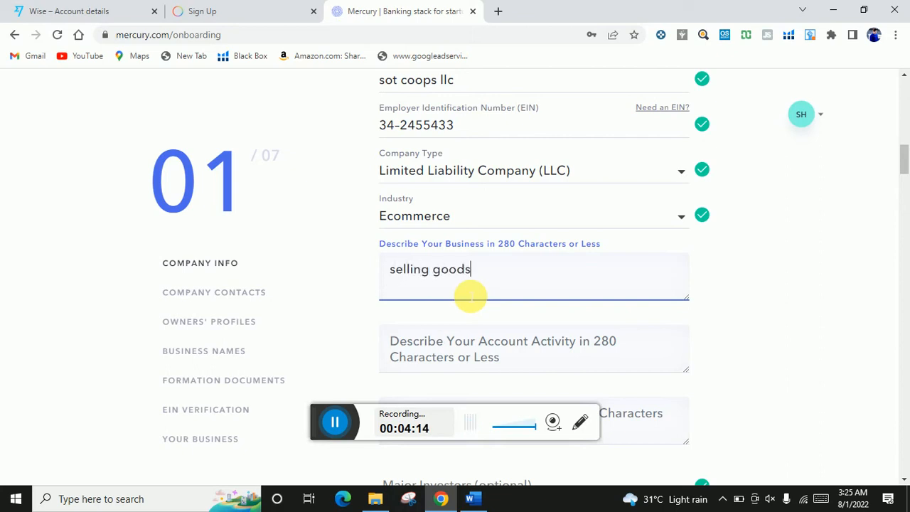
type("on amazon an")
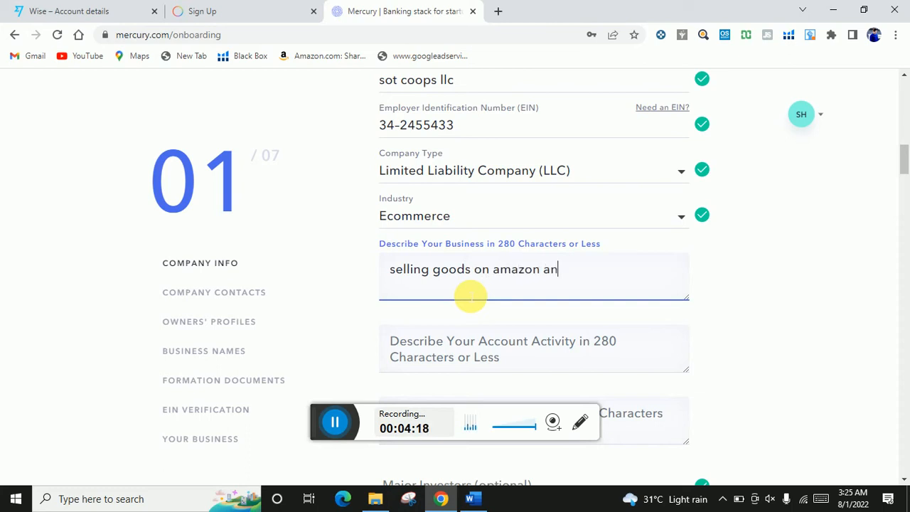
type("d other")
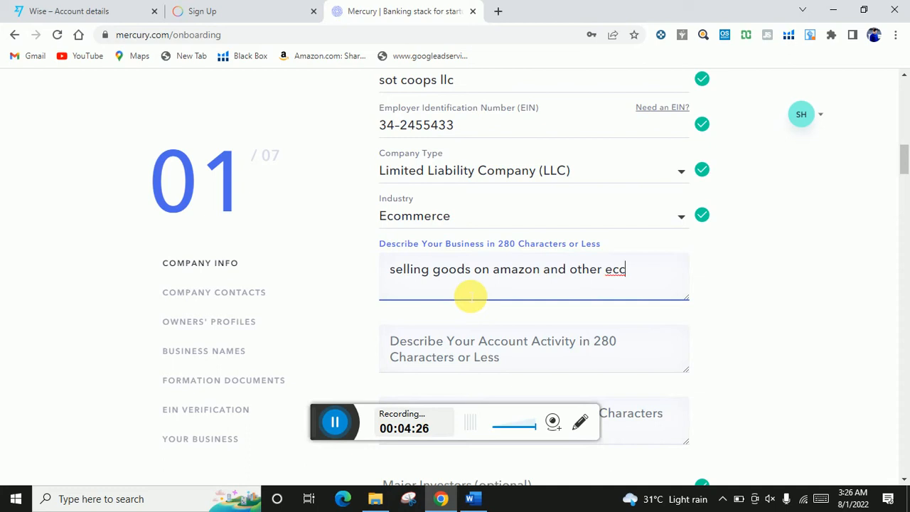
type("ecomerce re")
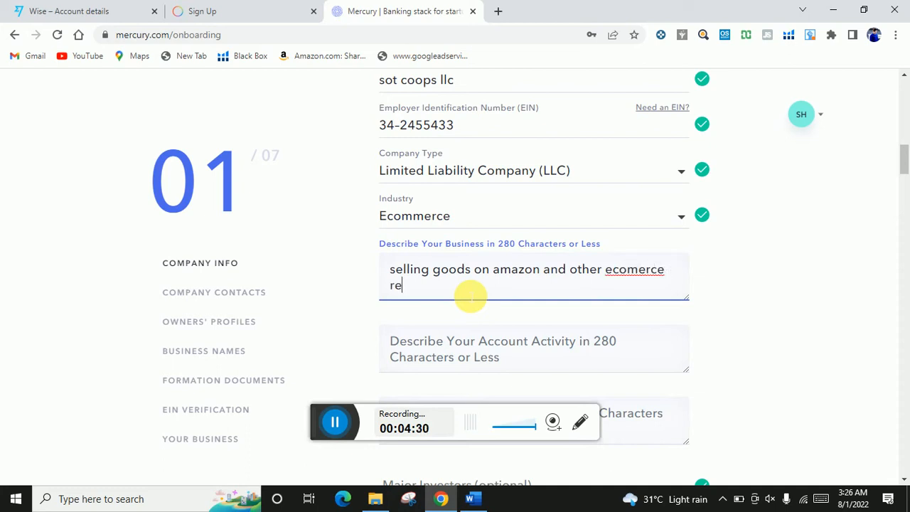
type("tail stores.")
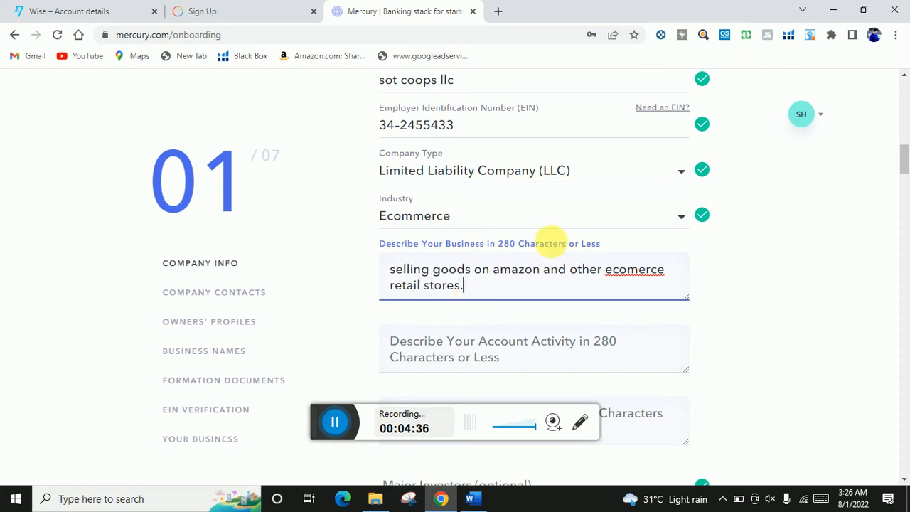
scroll(569, 248, "down", 2)
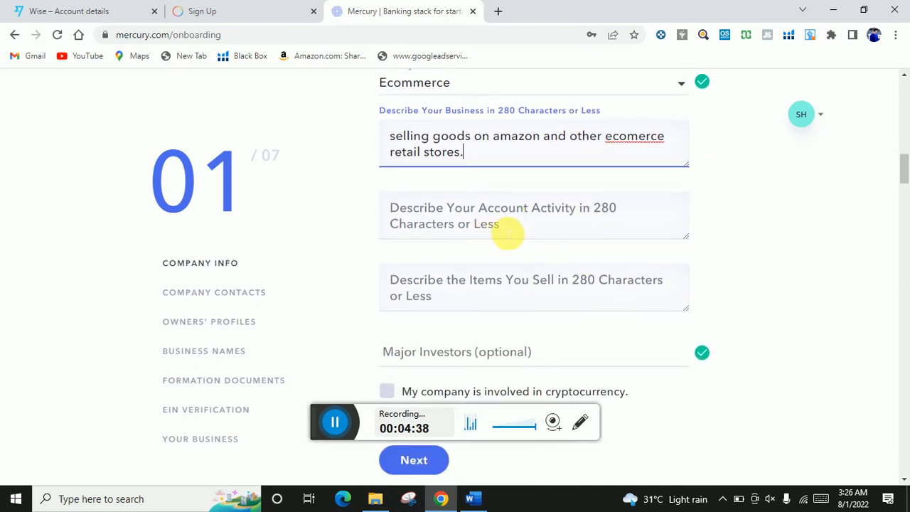
right_click(633, 137)
left_click(643, 149)
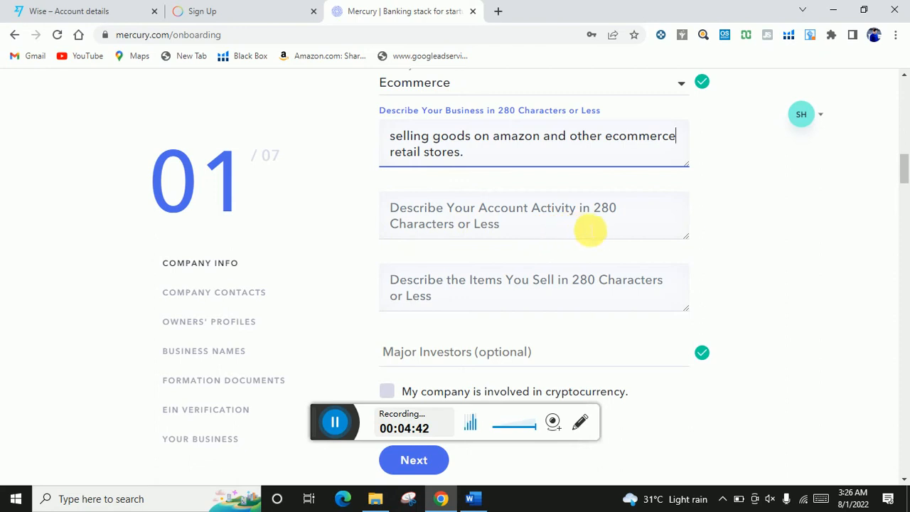
left_click(524, 228)
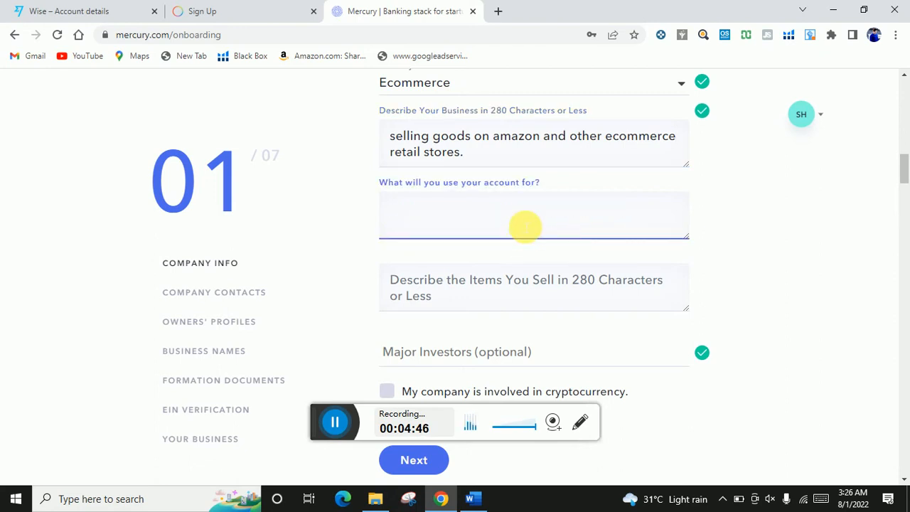
- Enter 'sending & receiving payments to wholesalers and manufacturers.' as the account use
type("sending ")
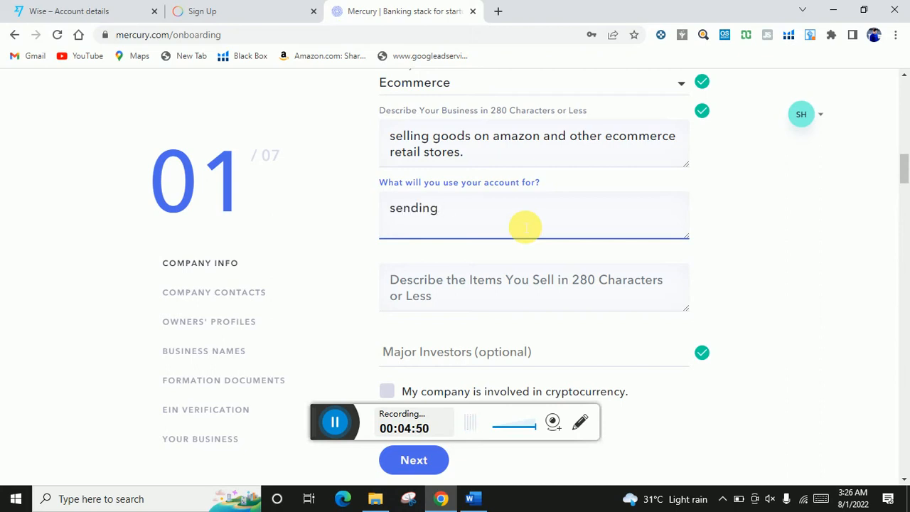
type("& receiving paym")
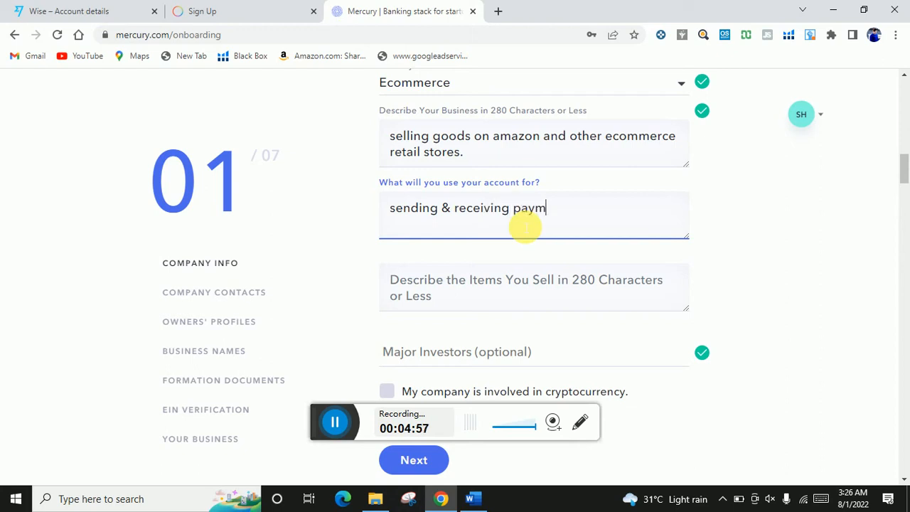
type("ents to wholesa")
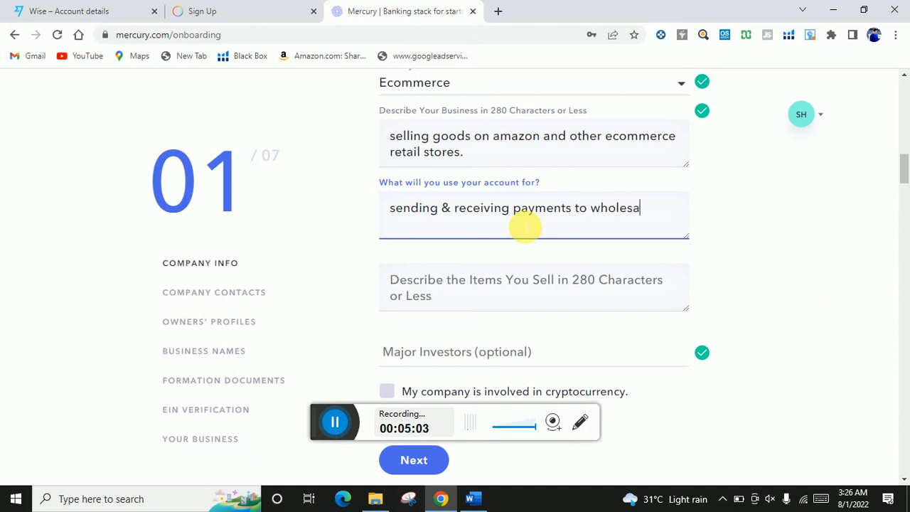
type("lers and manug")
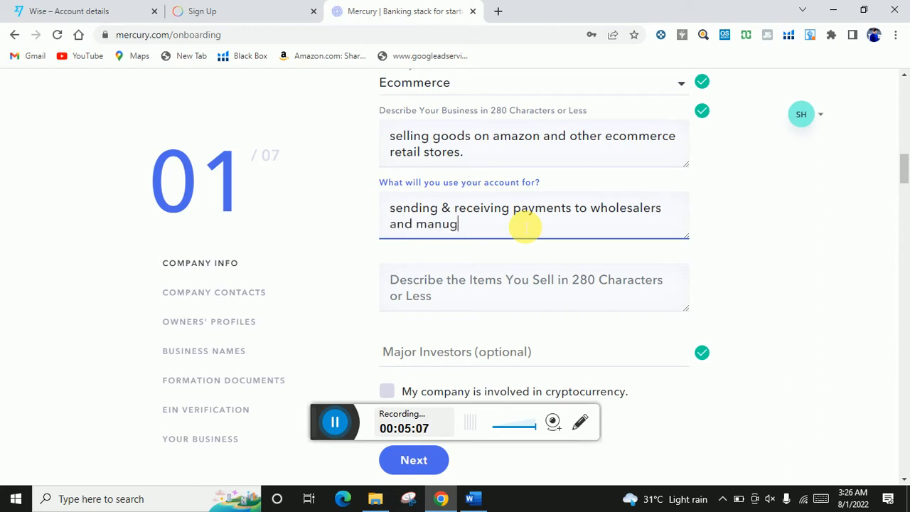
key("BackSpace")
type("facturers.")
scroll(524, 228, "down", 1)
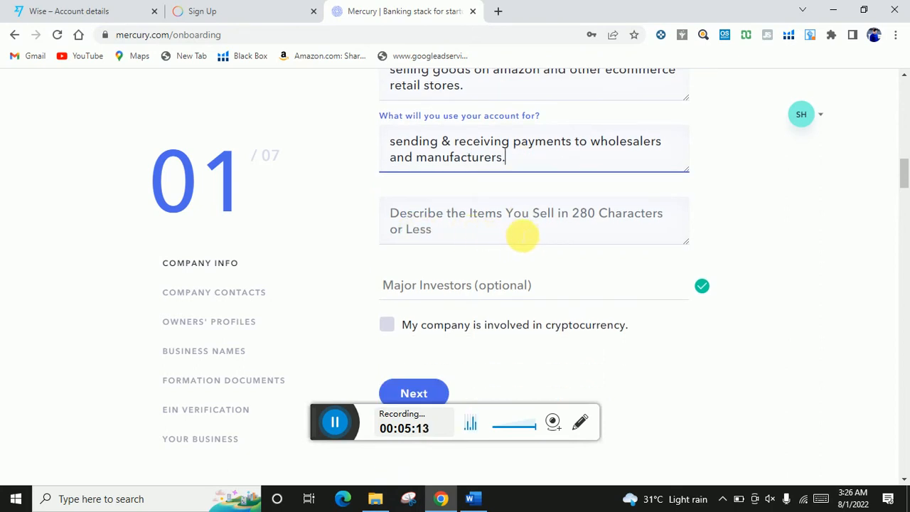
- Begin the items answer 'we mostly sell in specific Neche', correcting 'specif' and 'neche'
left_click(570, 233)
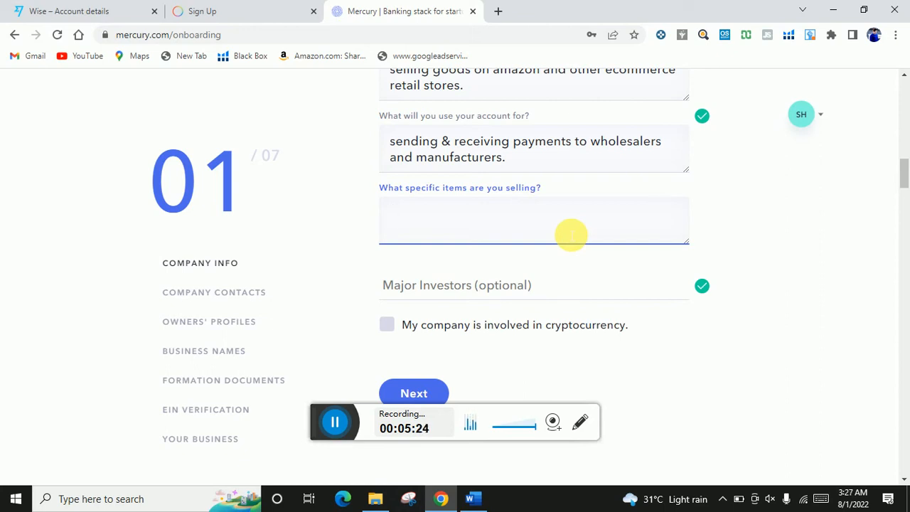
type("we mostly sell")
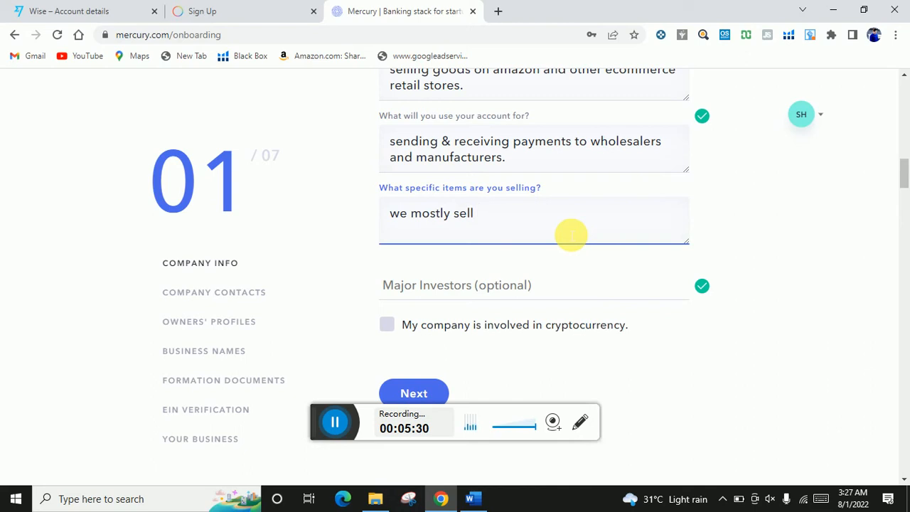
type(" in specif neche of")
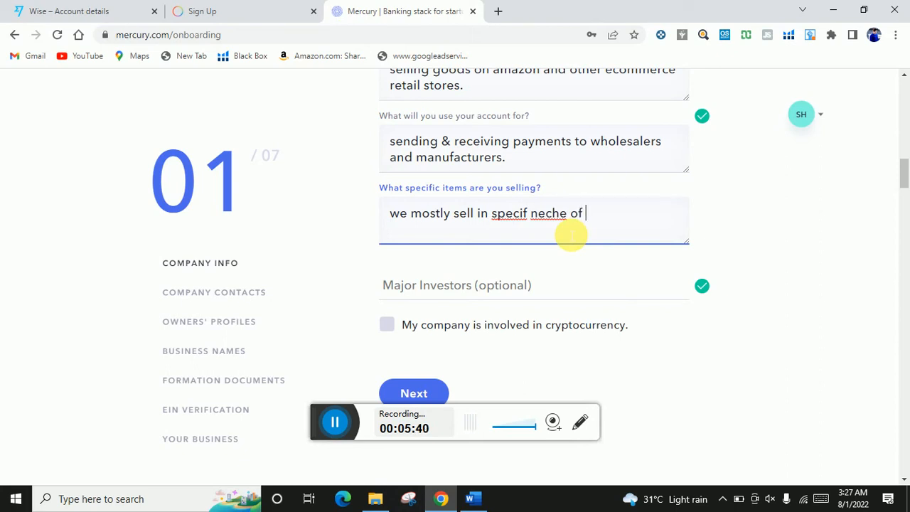
right_click(509, 217)
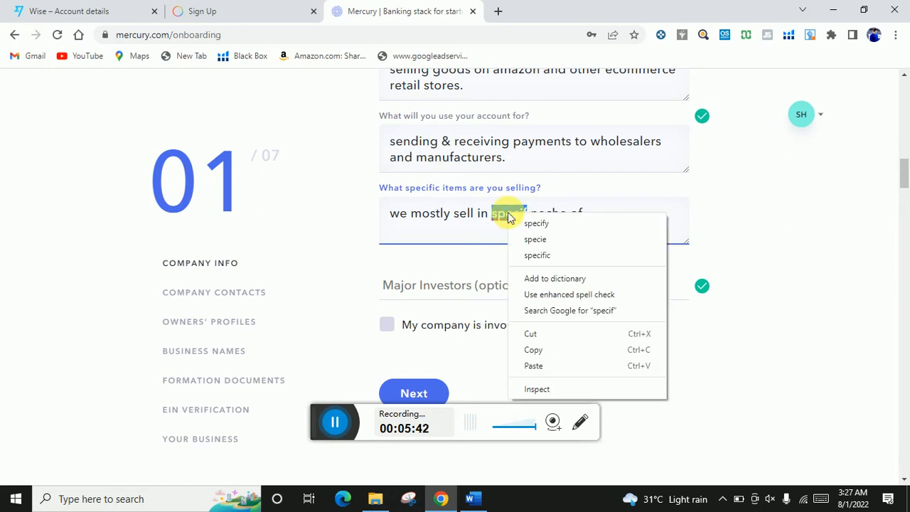
left_click(538, 255)
right_click(553, 218)
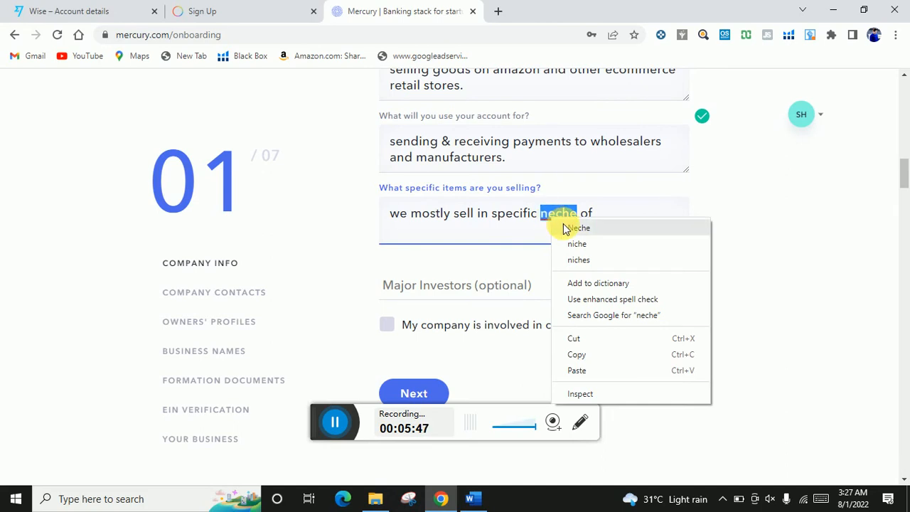
left_click(567, 228)
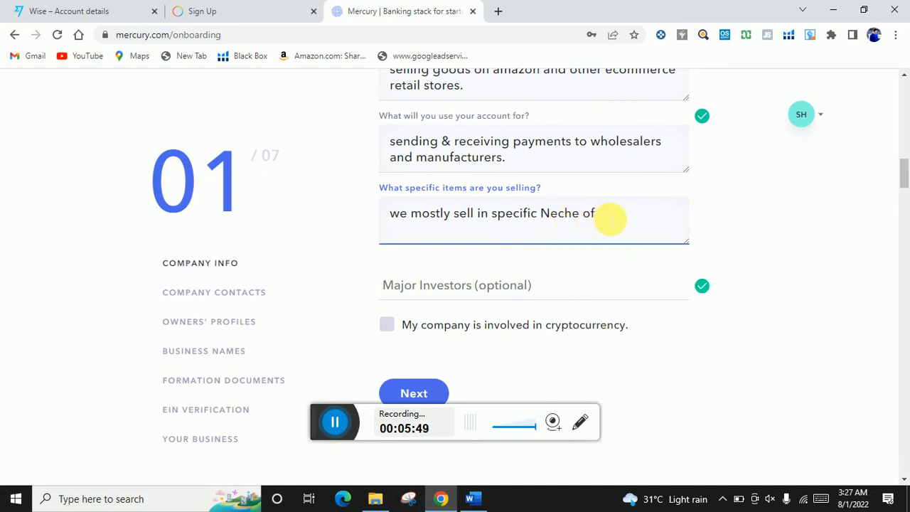
- Complete it with 'of home & kitchen & other Un-Gated products', fixing 'kithen' to 'kitchen'
type("home & kit")
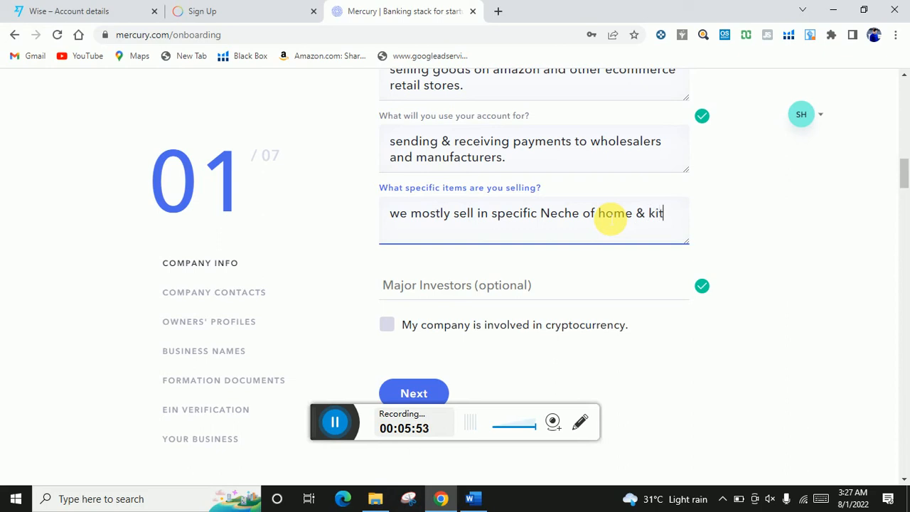
type("hen ")
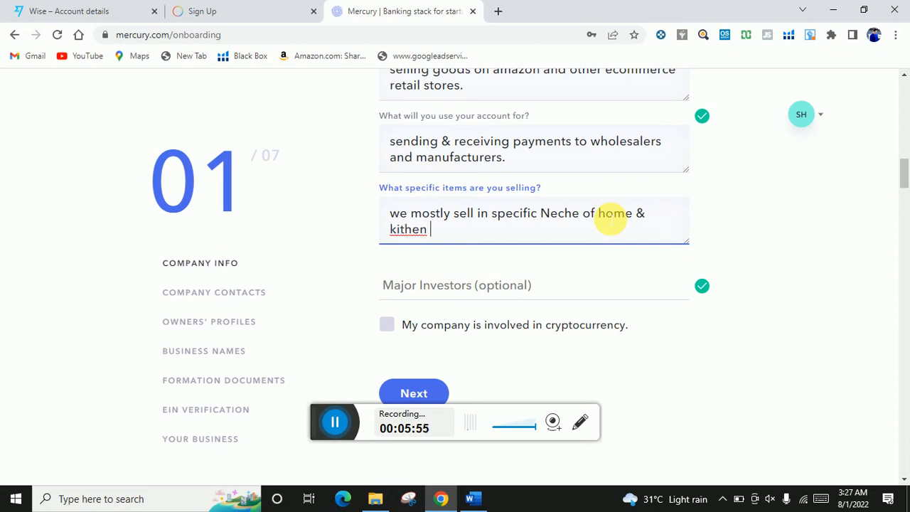
type("or")
type("othe")
key("BackSpace")
key("BackSpace")
key("BackSpace")
key("BackSpace")
key("BackSpace")
key("BackSpace")
key("BackSpace")
type("& other Un-")
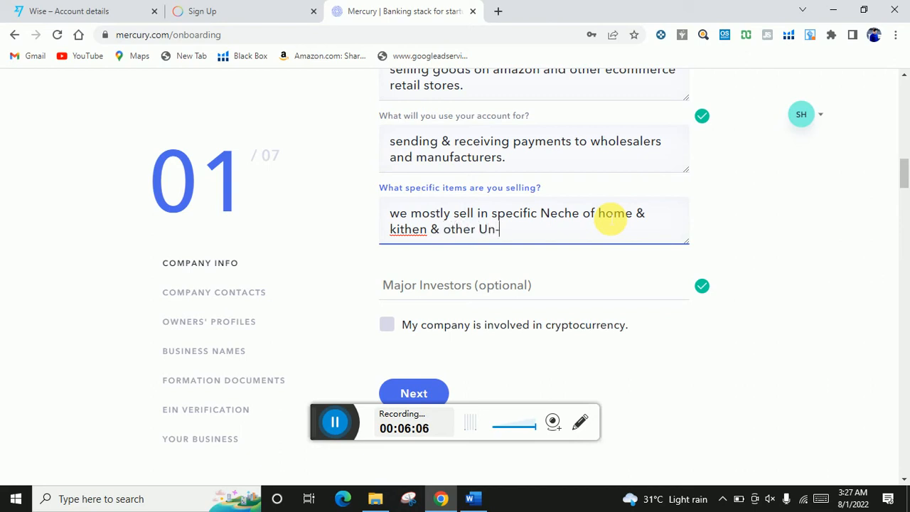
type("Gated ")
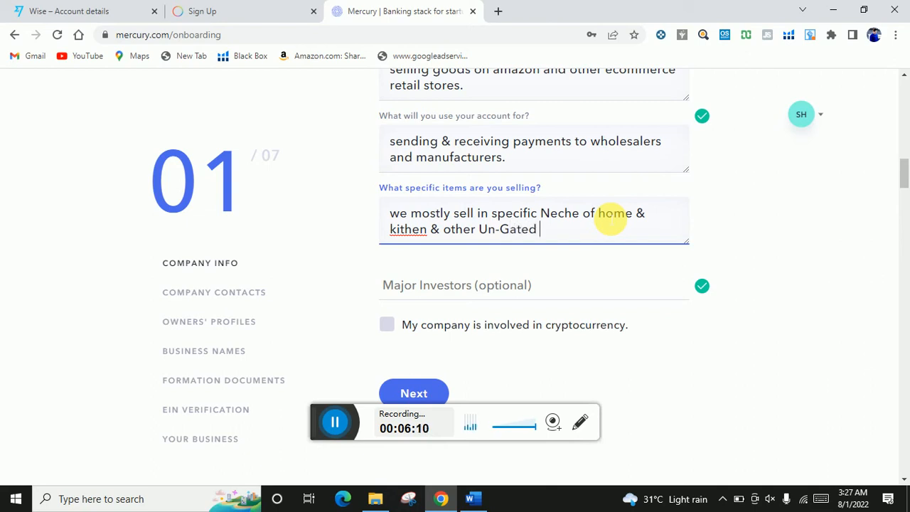
type("product")
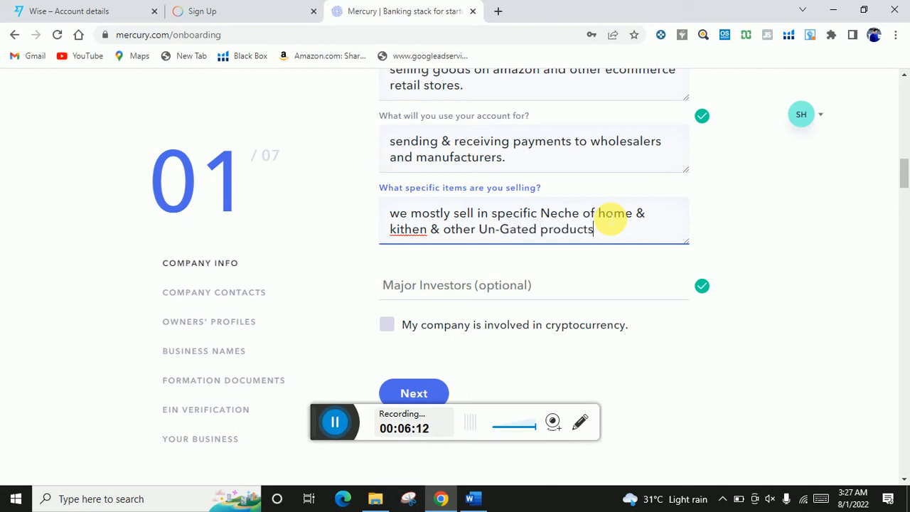
type("s")
right_click(416, 230)
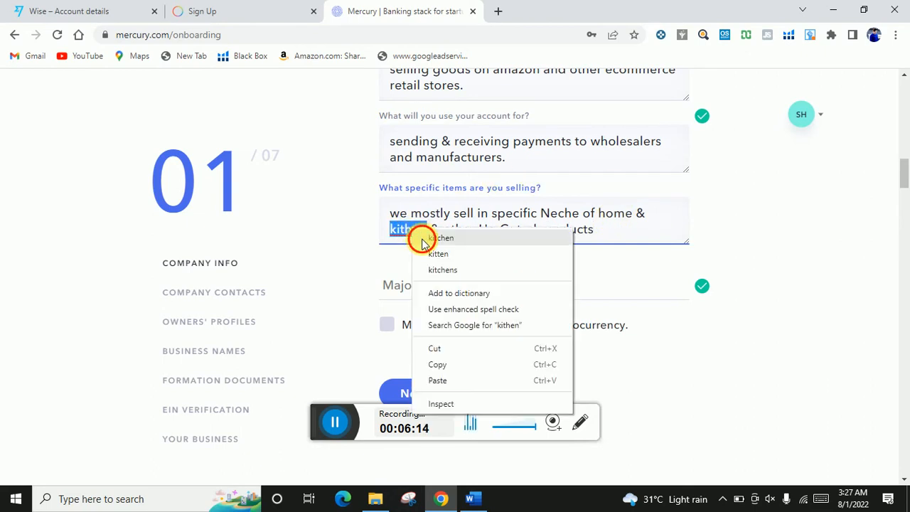
left_click(423, 239)
left_click(621, 234)
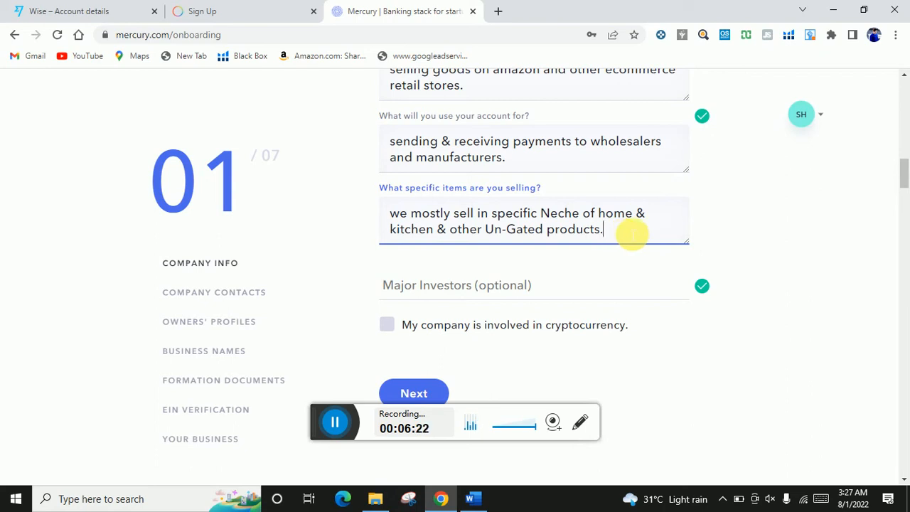
scroll(631, 233, "down", 1)
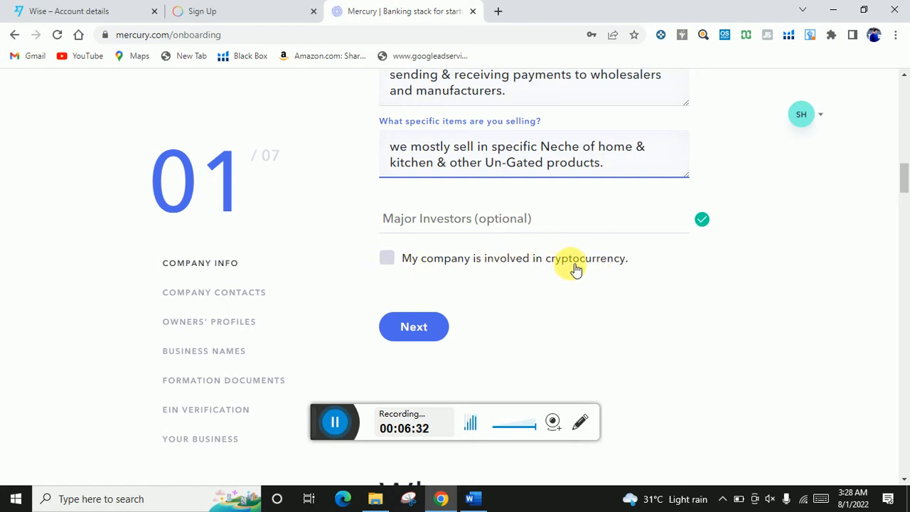
- Move on to company contacts and set the country to United States, checking the address document
left_click(417, 329)
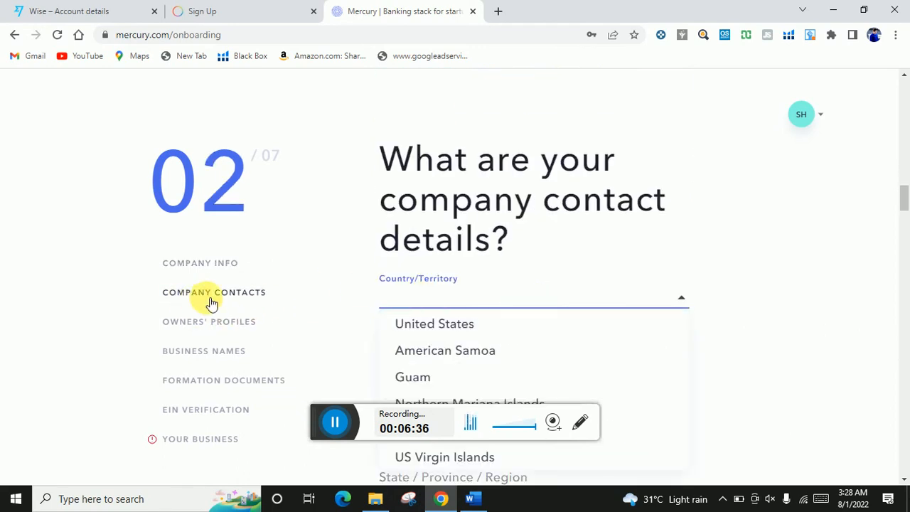
scroll(256, 299, "down", 1)
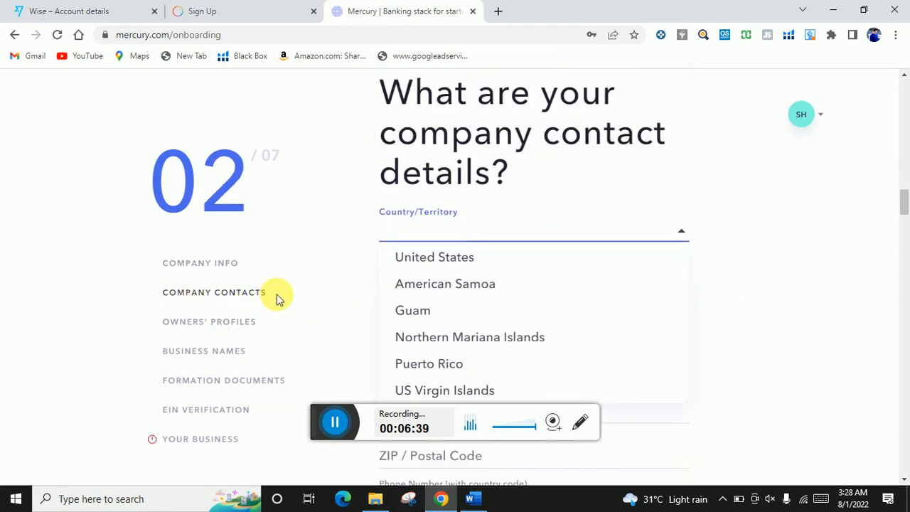
scroll(277, 299, "down", 1)
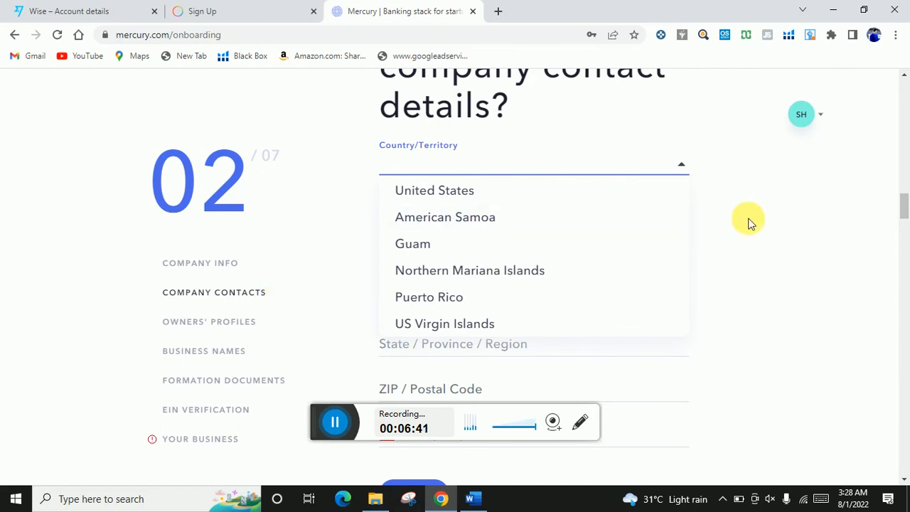
left_click(461, 189)
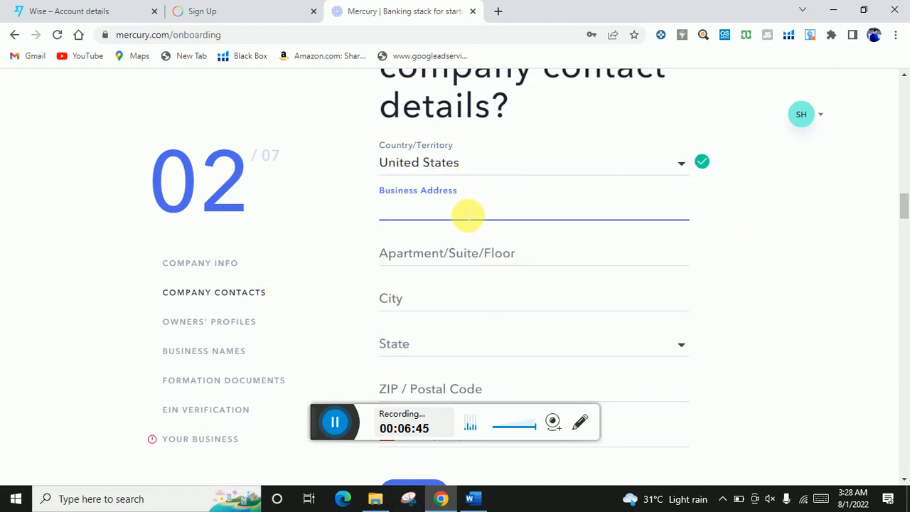
left_click(472, 498)
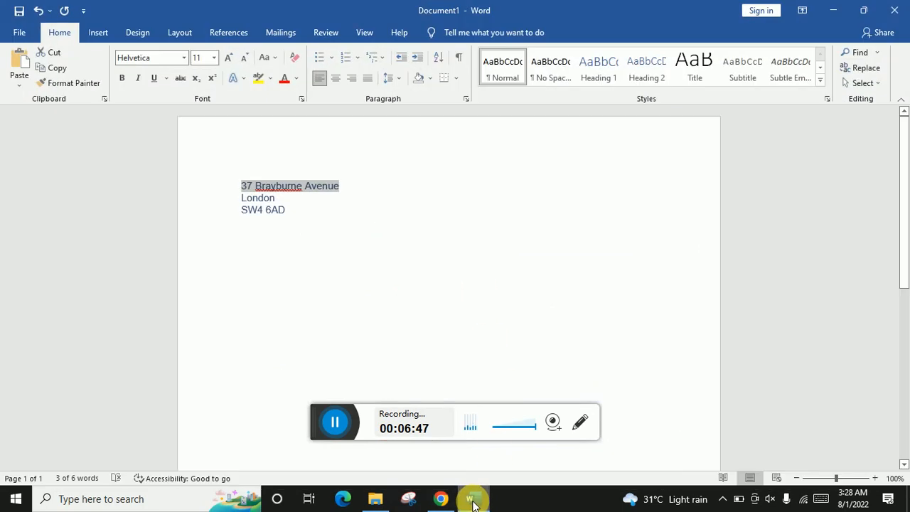
left_click(471, 499)
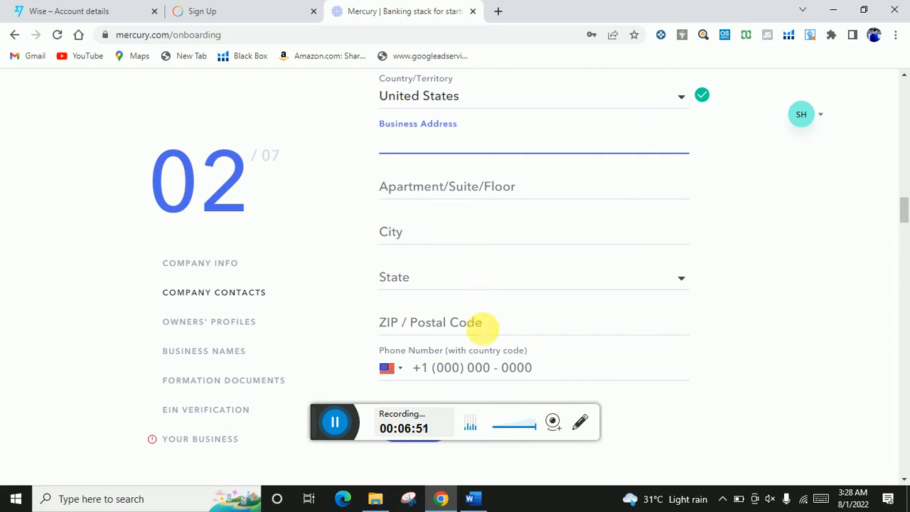
- Fill in the ZIP / Postal Code as 33708 from the autofill suggestion
left_click(482, 326)
left_click(463, 356)
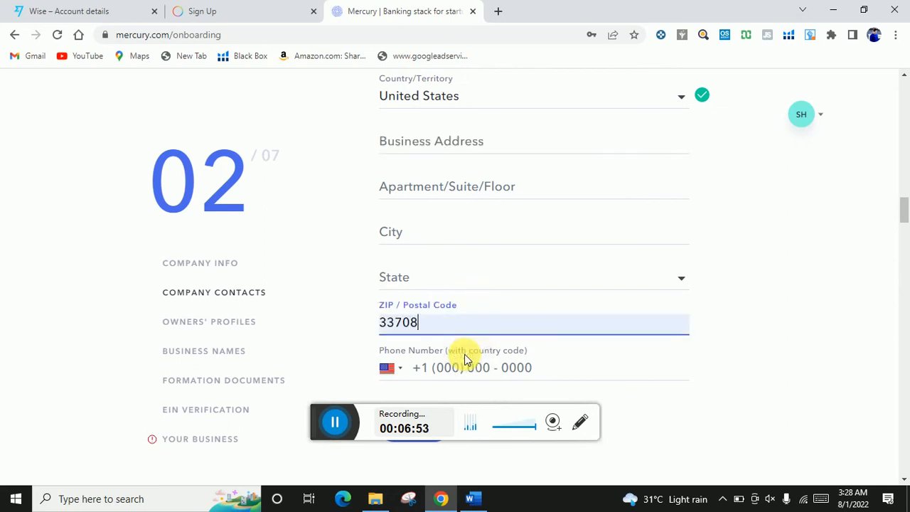
scroll(468, 305, "down", 1)
scroll(479, 313, "down", 2)
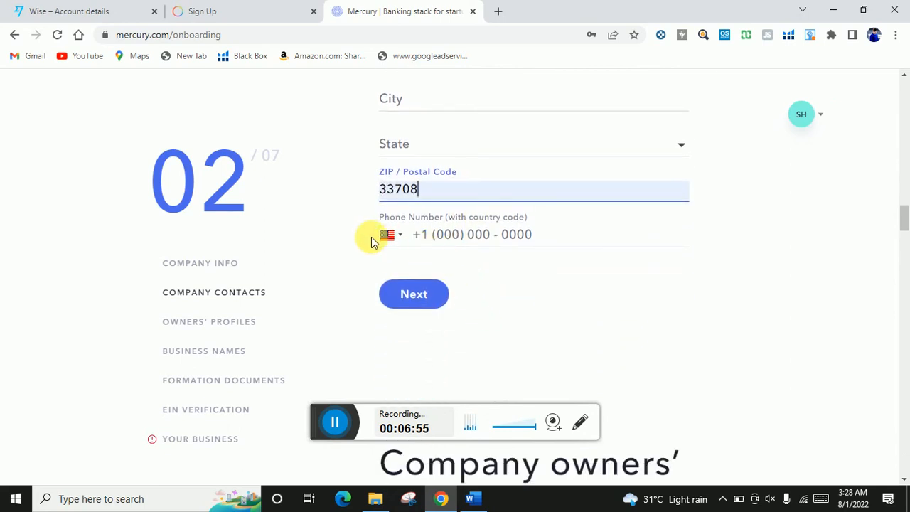
- Set the company phone number's country code to Pakistan (+92)
left_click(403, 236)
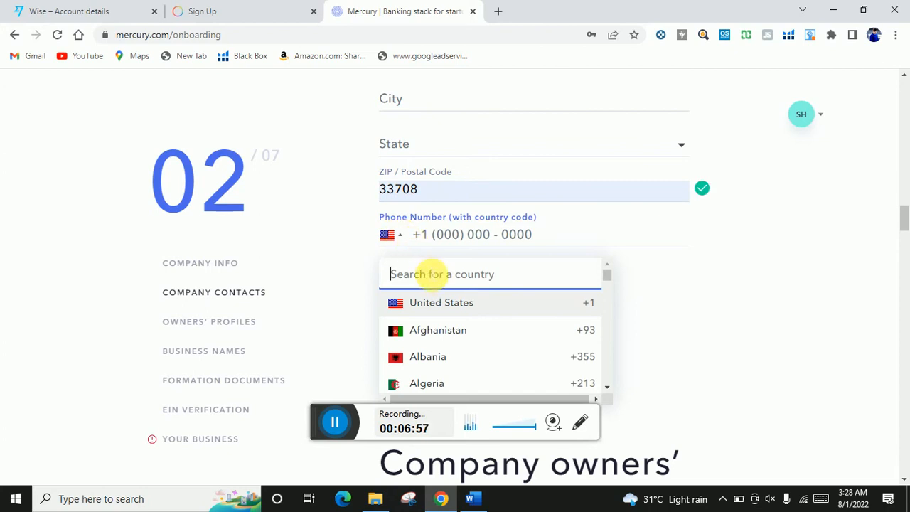
type("p")
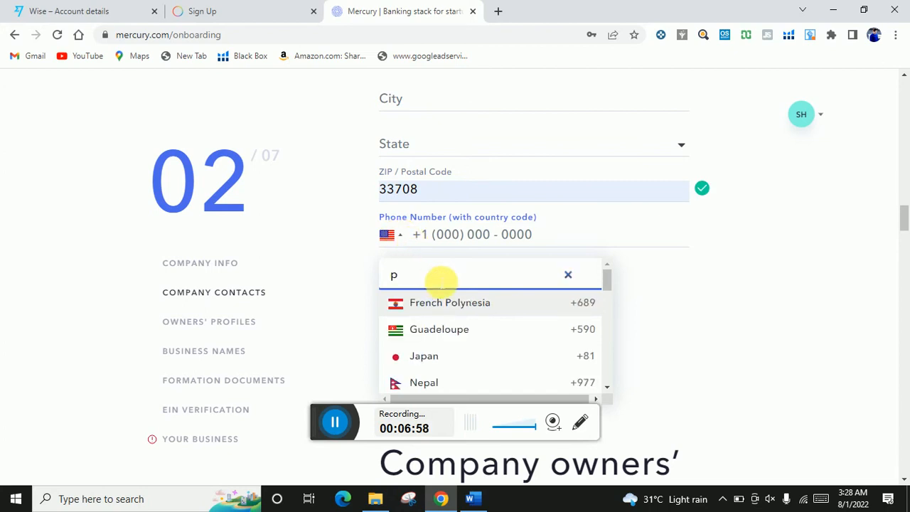
scroll(450, 281, "down", 1)
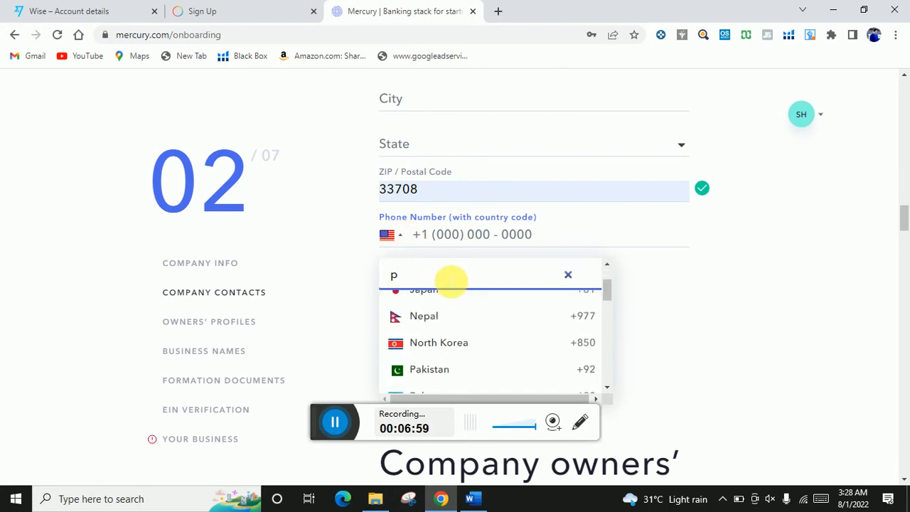
left_click(459, 368)
scroll(506, 284, "up", 2)
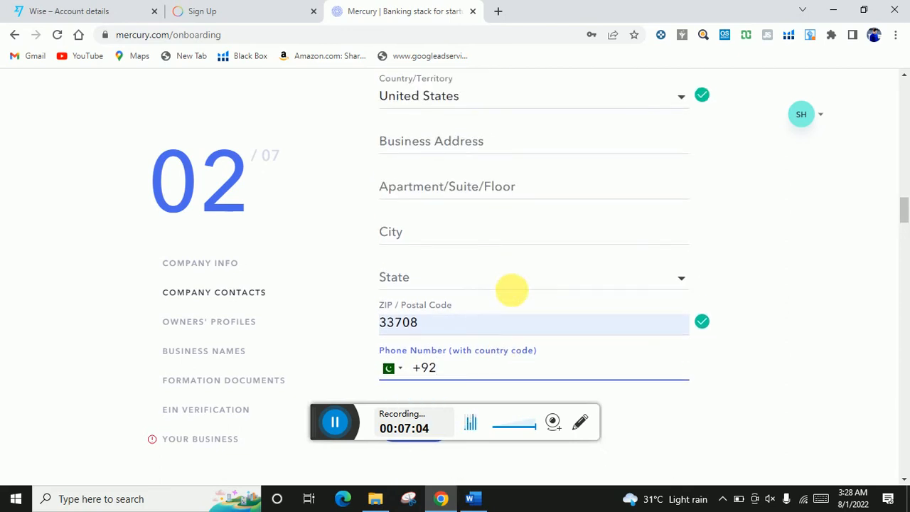
scroll(511, 290, "down", 1)
- Click Next, recheck the business address fields, then switch to the Owners' profiles step
left_click(422, 360)
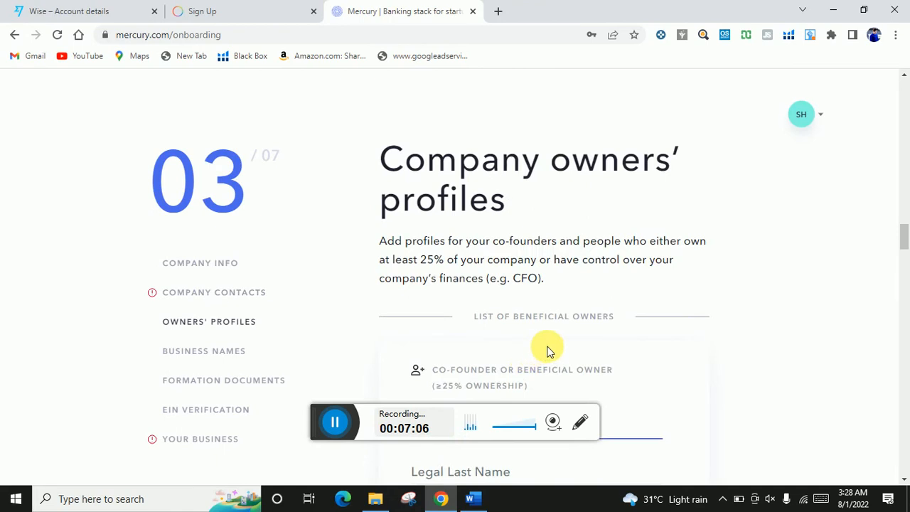
scroll(647, 343, "up", 6)
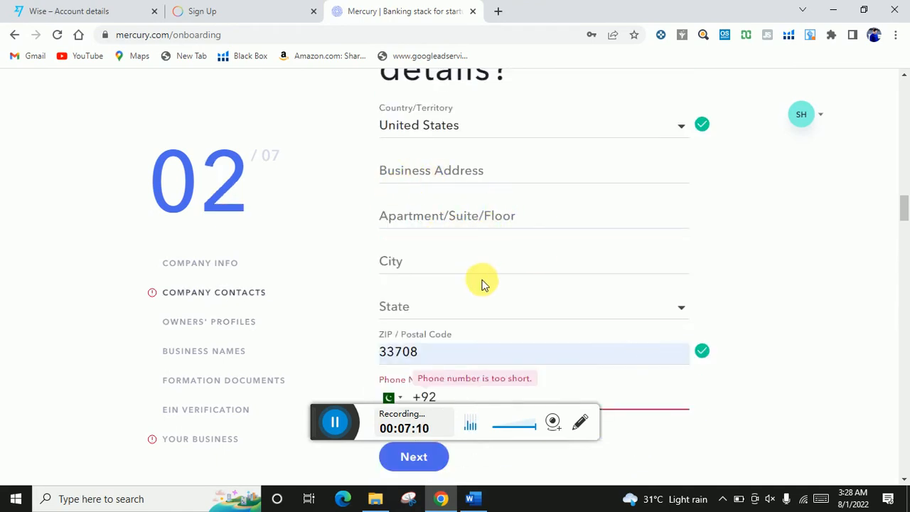
scroll(512, 309, "up", 1)
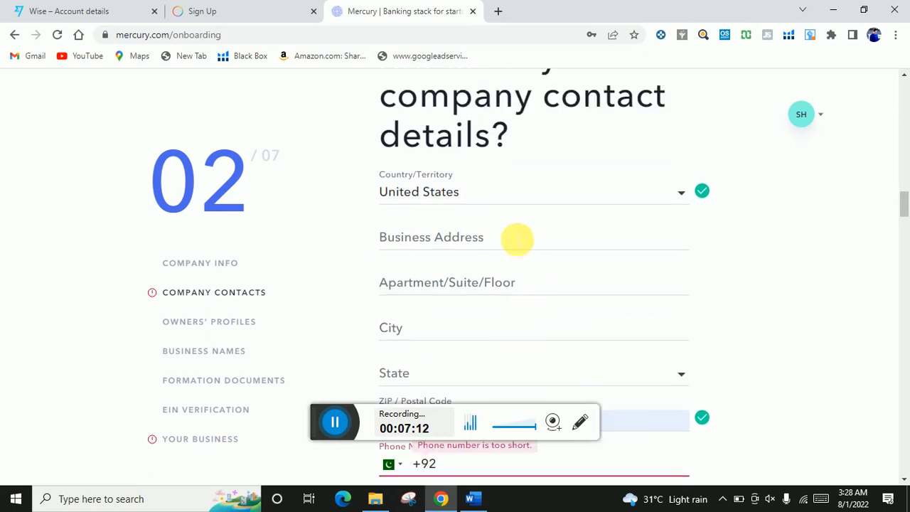
left_click(490, 239)
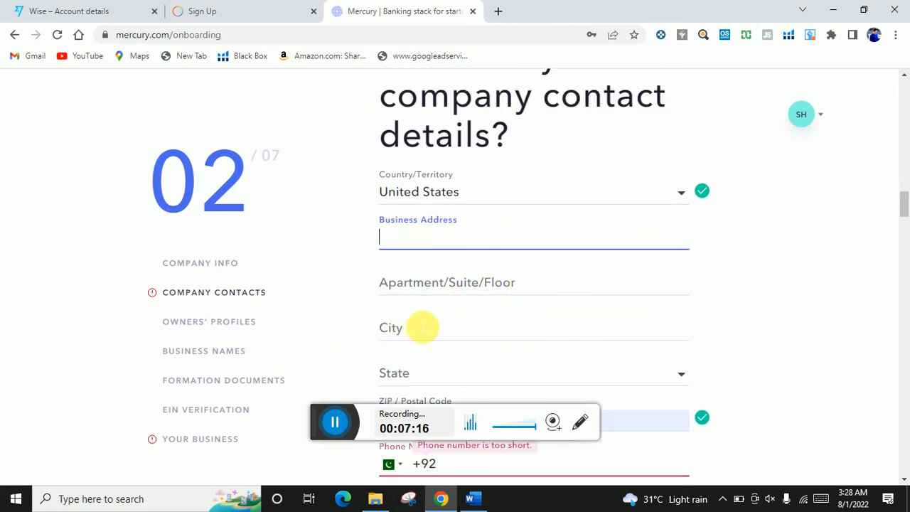
scroll(423, 384, "down", 1)
scroll(491, 331, "down", 1)
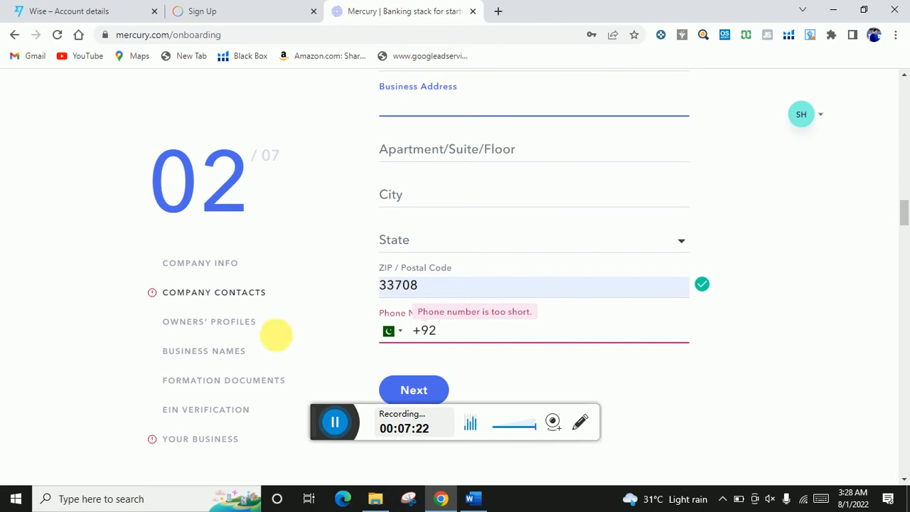
left_click(199, 328)
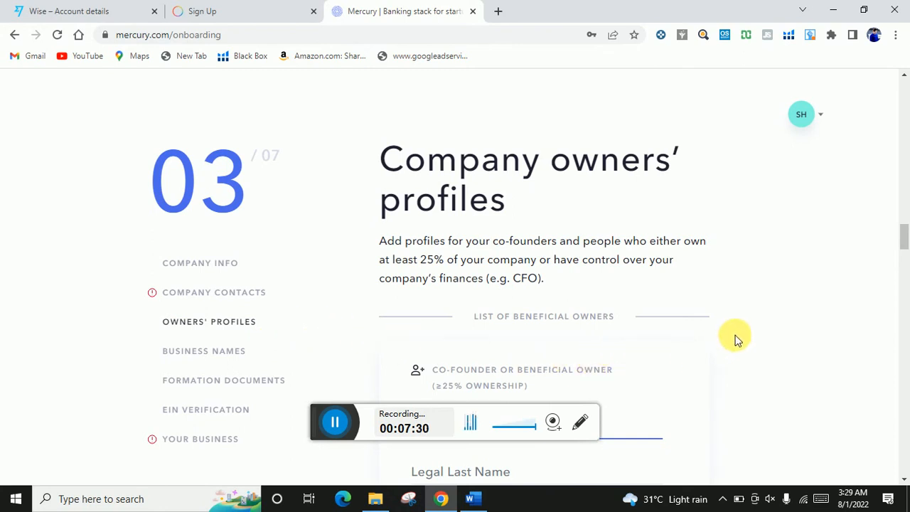
- Enter the owner's legal first and last name, job title Founder and 100% ownership
scroll(699, 315, "down", 2)
scroll(699, 315, "down", 1)
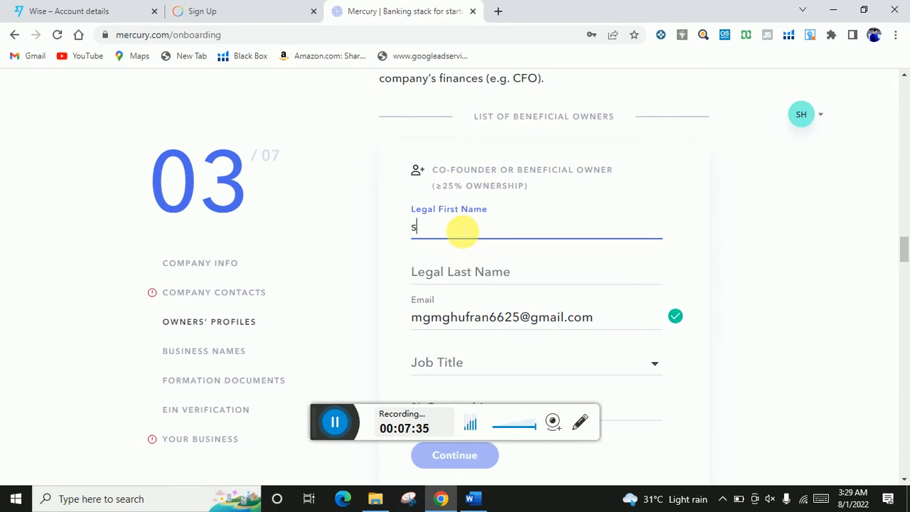
left_click(490, 262)
left_click(496, 280)
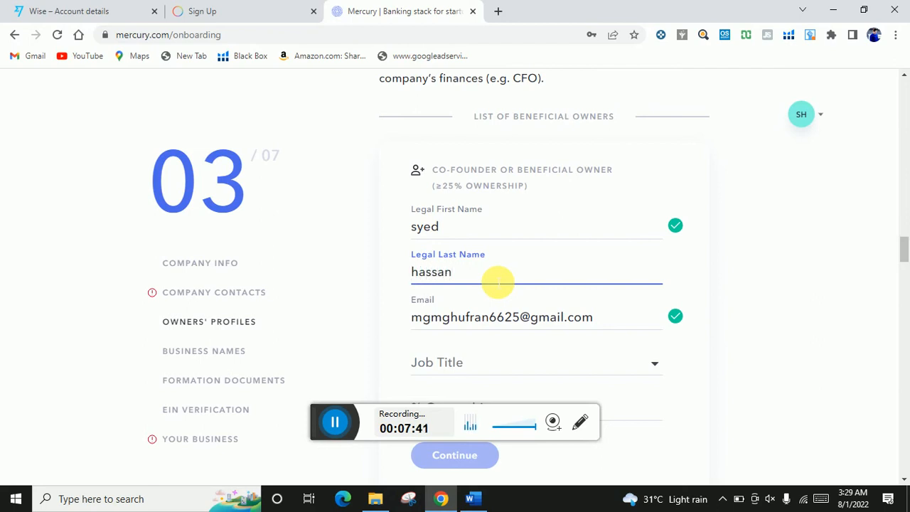
scroll(498, 299, "down", 1)
left_click(523, 297)
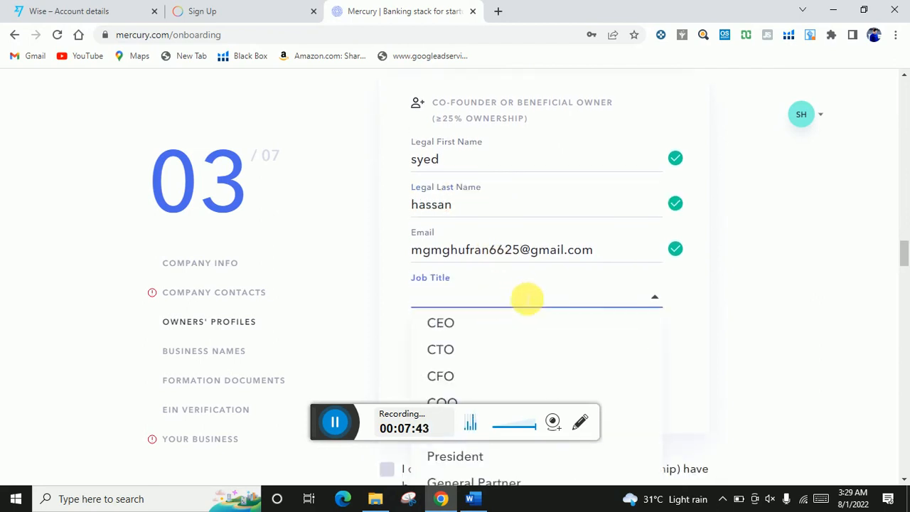
scroll(526, 297, "down", 2)
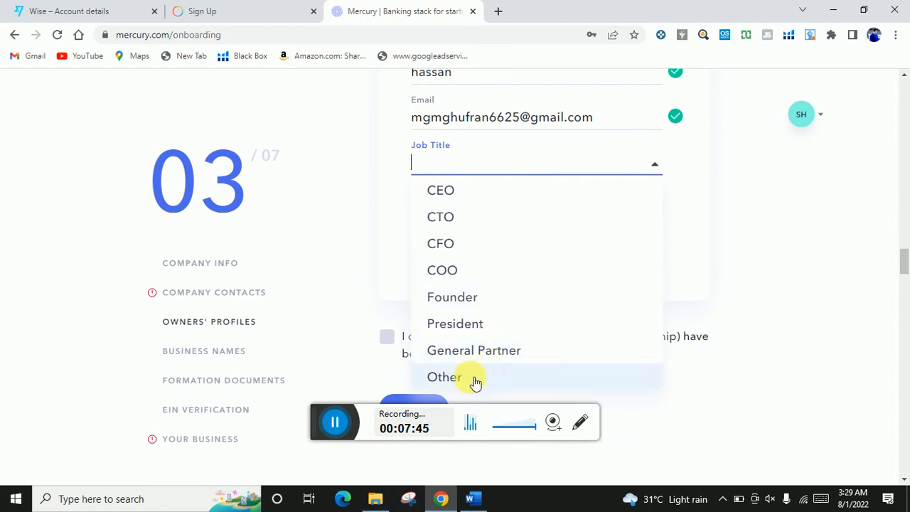
left_click(473, 300)
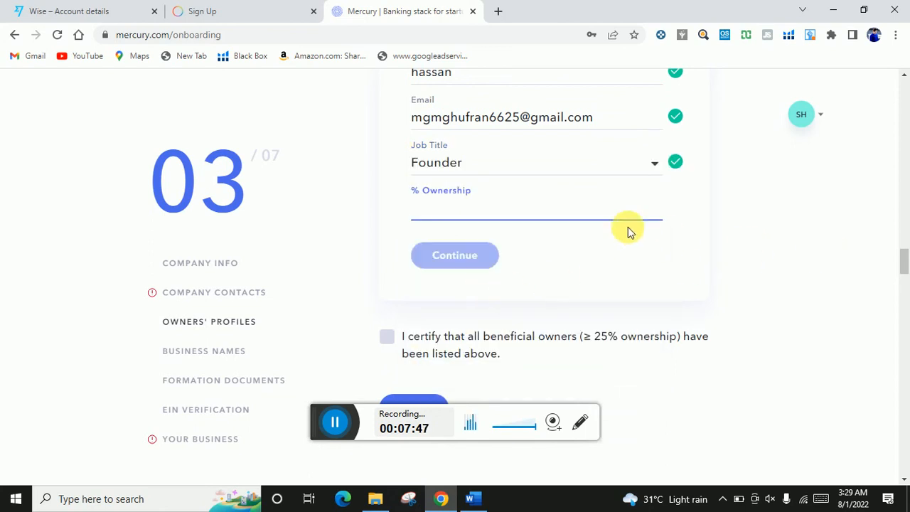
type("100")
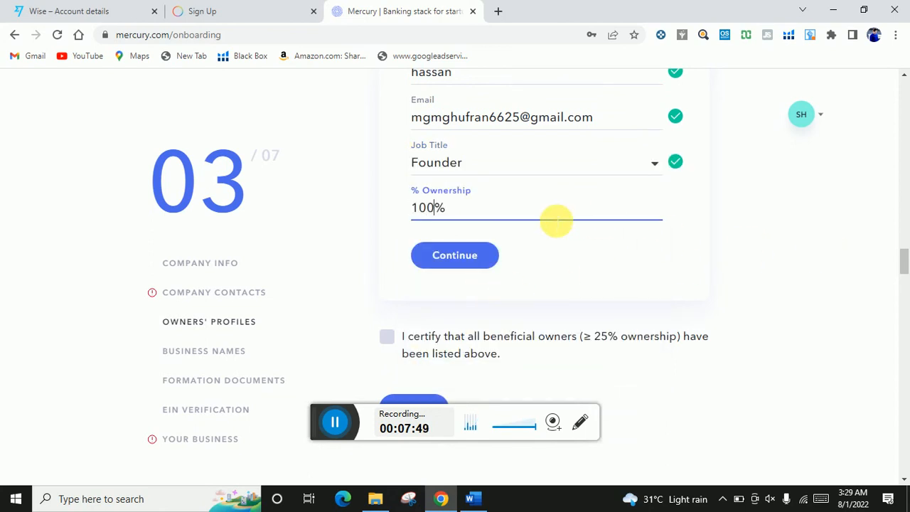
scroll(544, 277, "down", 1)
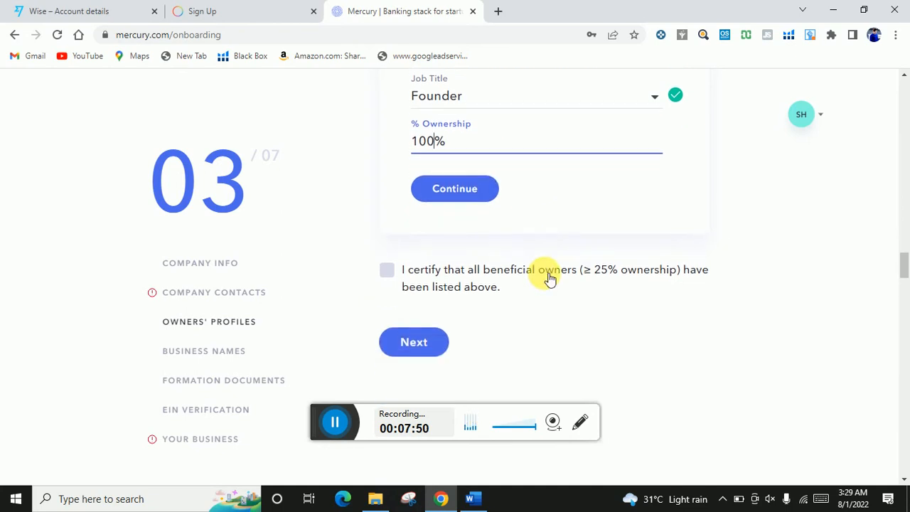
- Save the founder as a beneficial owner and look over the profile details form
left_click(477, 189)
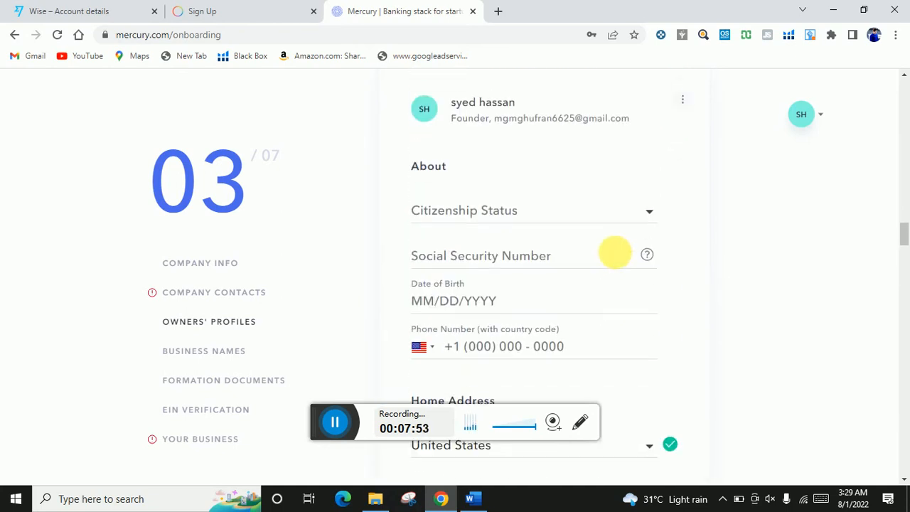
scroll(616, 270, "down", 6)
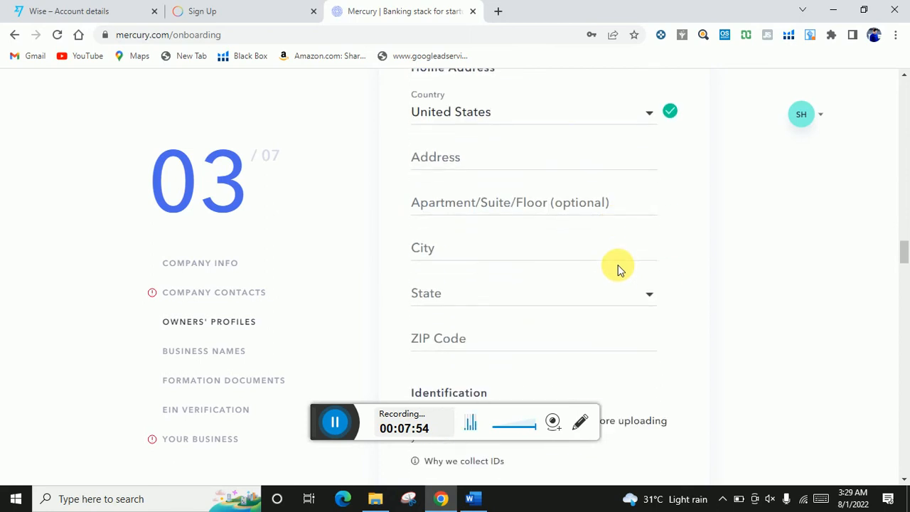
scroll(620, 262, "up", 5)
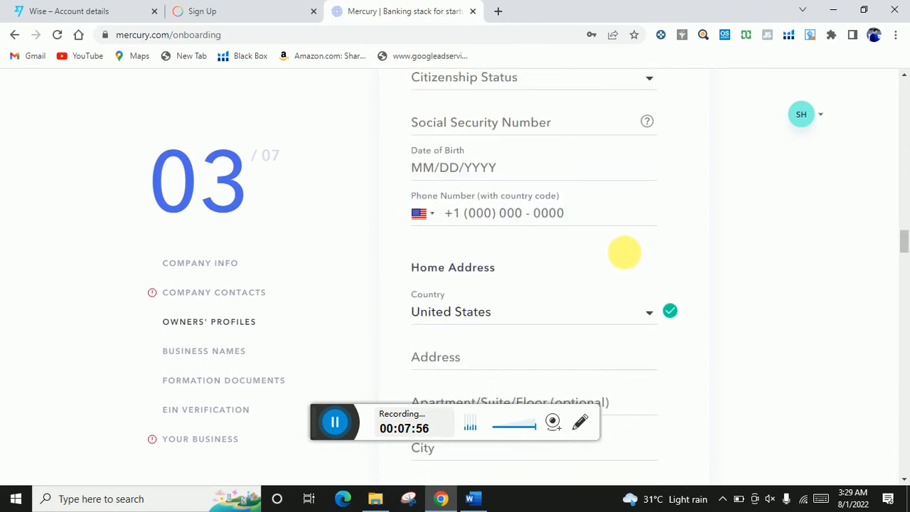
scroll(624, 257, "down", 2)
scroll(624, 257, "up", 1)
scroll(624, 253, "up", 2)
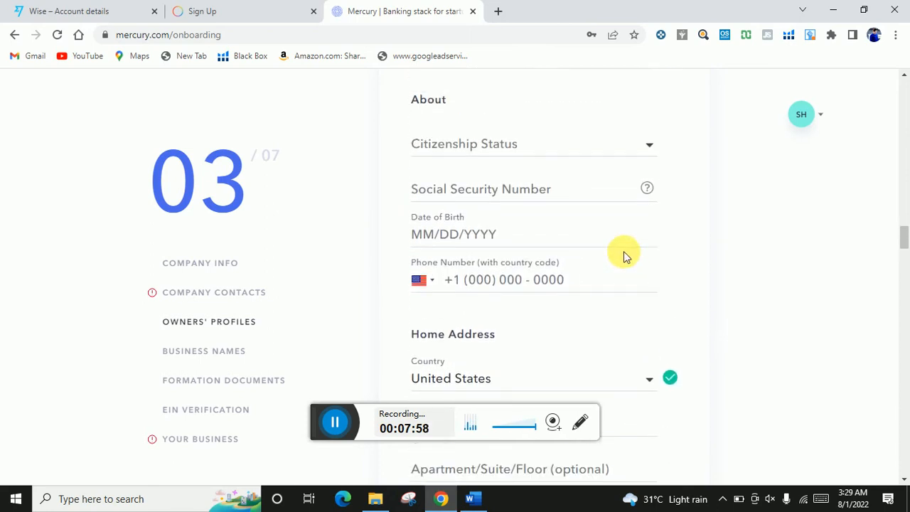
scroll(623, 269, "up", 1)
scroll(624, 270, "up", 2)
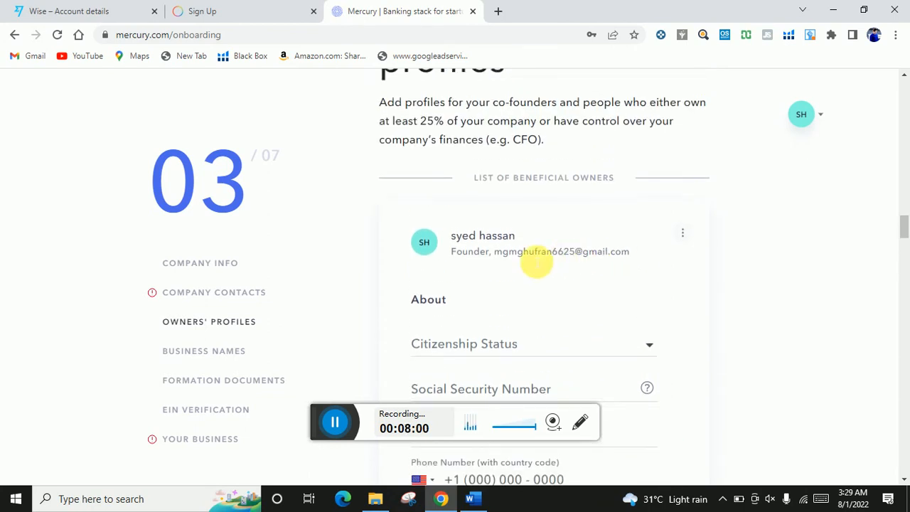
scroll(561, 252, "down", 1)
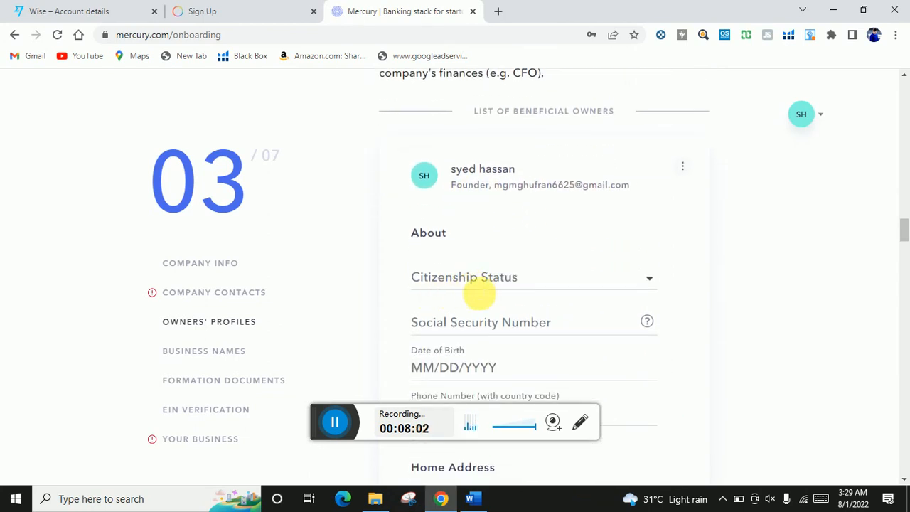
- Set the owner's citizenship status to Non-Resident
left_click(649, 281)
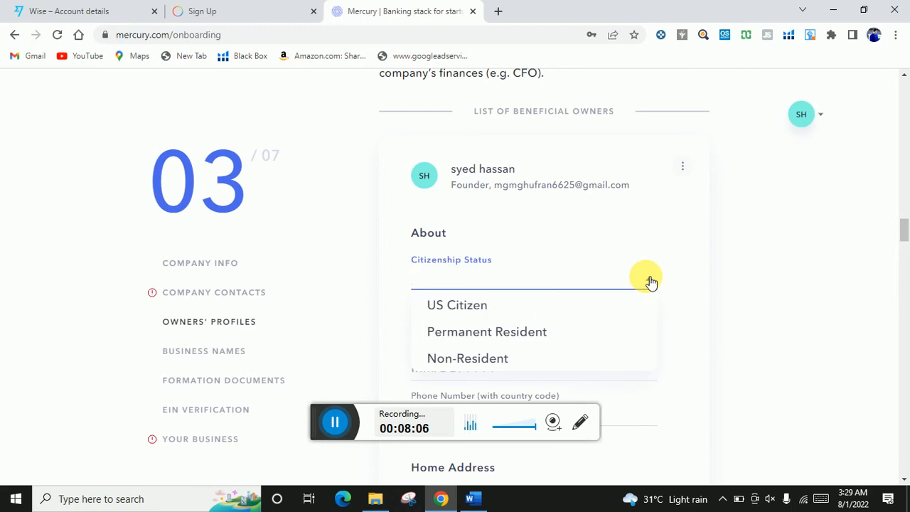
left_click(529, 359)
scroll(711, 326, "down", 1)
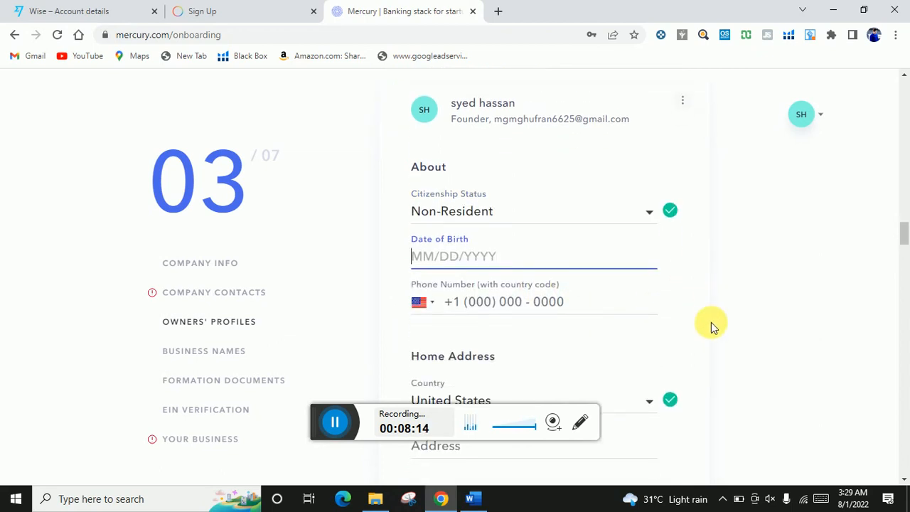
- Enter the owner's date of birth and confirm it by moving into the phone number field
left_click(509, 262)
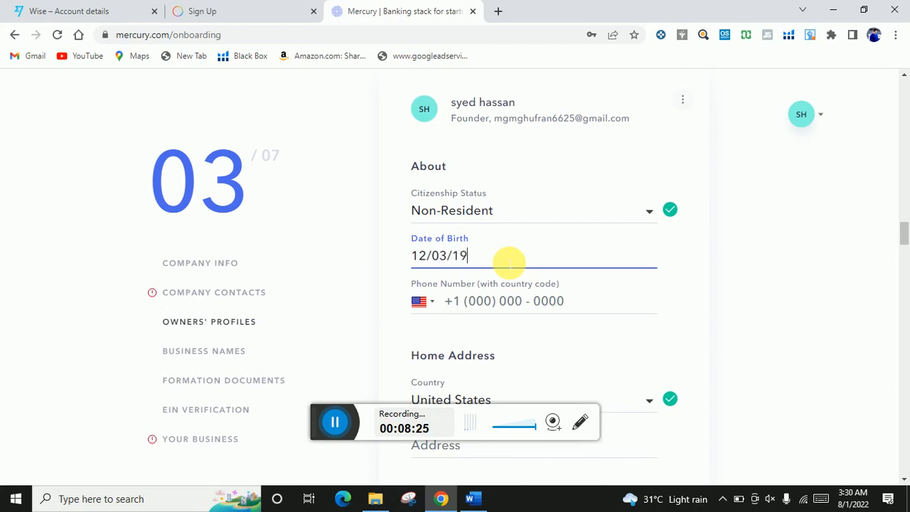
scroll(562, 367, "down", 1)
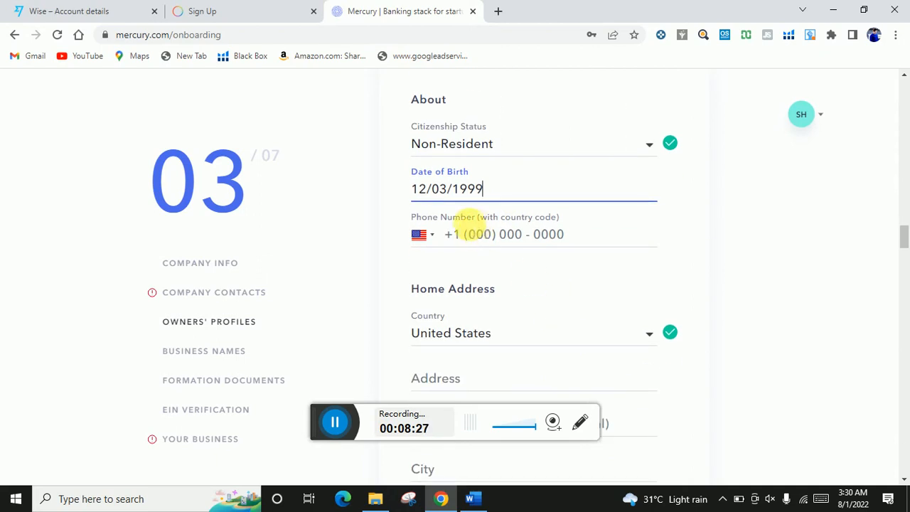
left_click(486, 233)
scroll(536, 290, "down", 1)
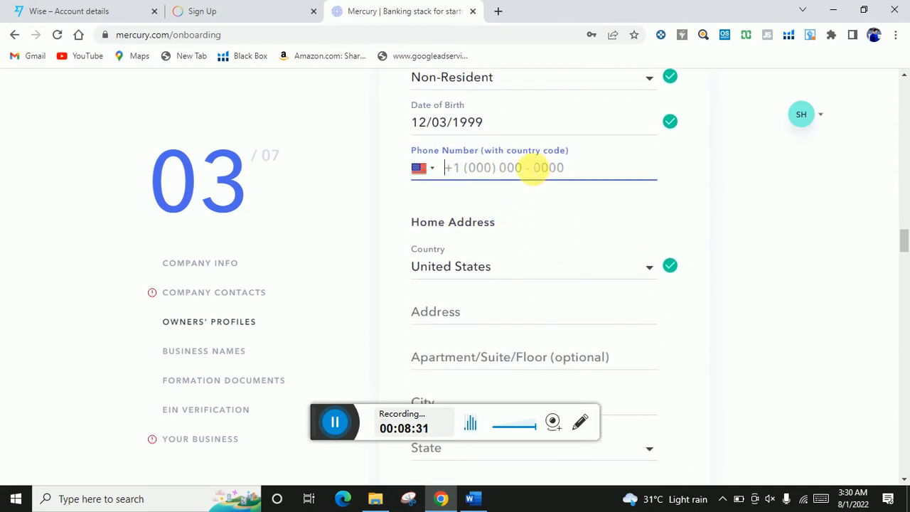
scroll(531, 331, "down", 2)
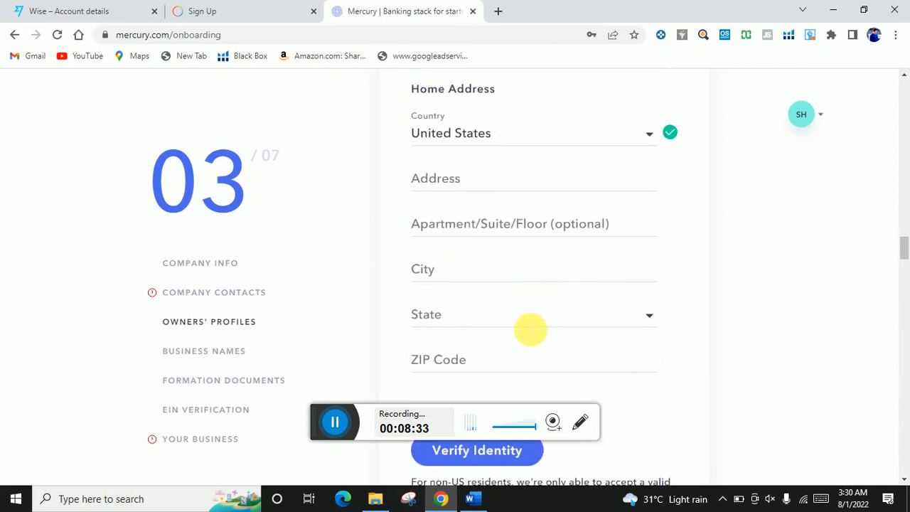
scroll(531, 330, "up", 1)
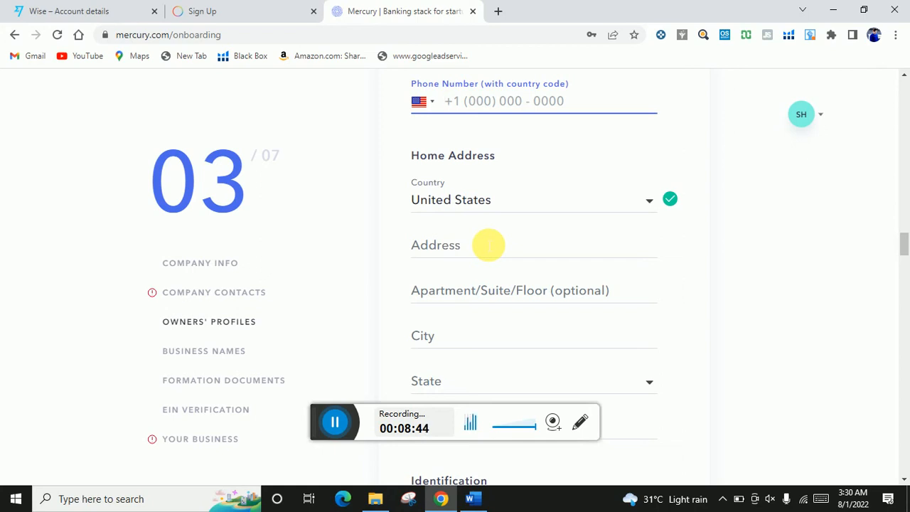
scroll(498, 256, "down", 2)
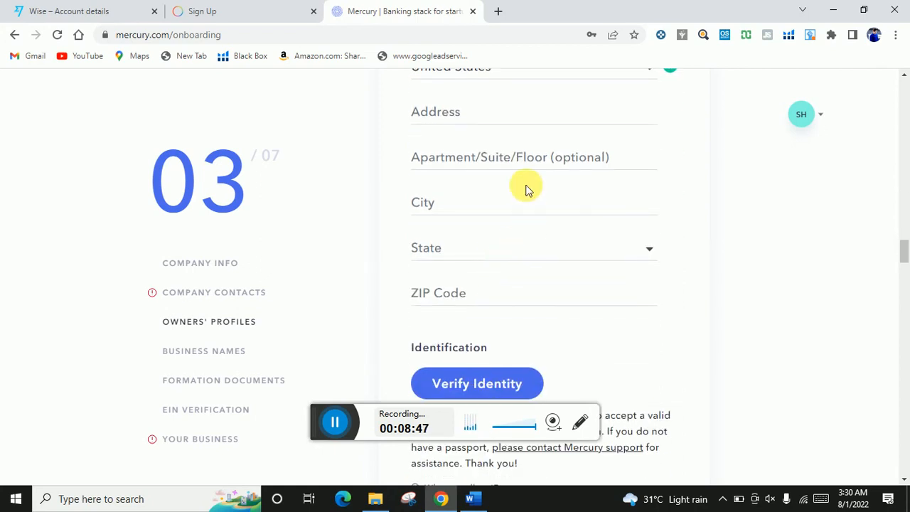
scroll(522, 187, "up", 1)
left_click(514, 186)
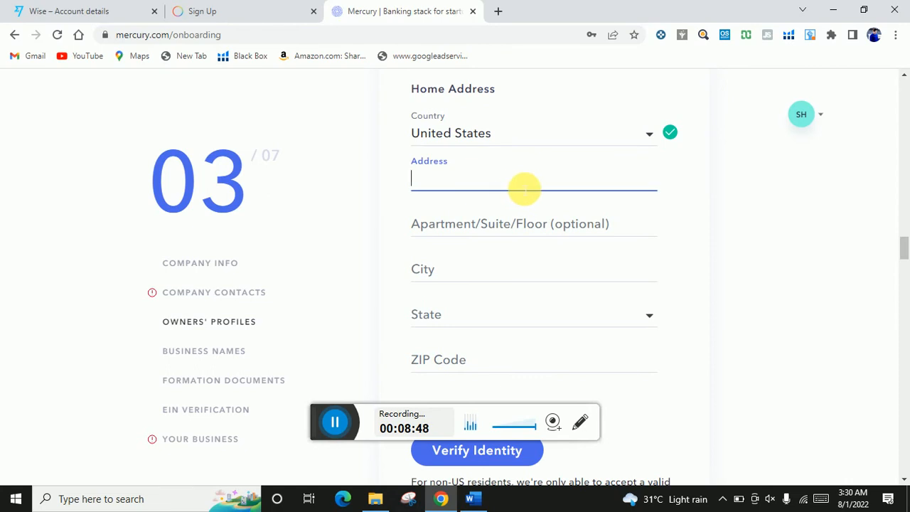
scroll(524, 189, "down", 2)
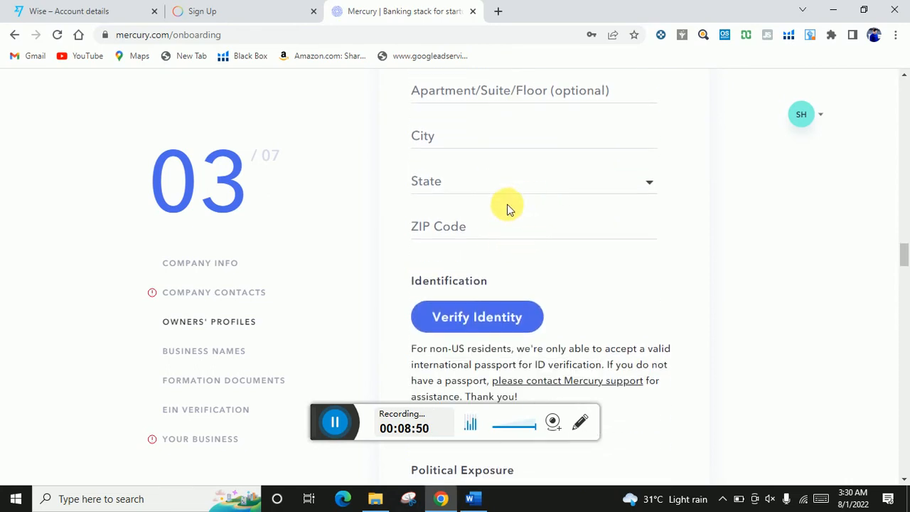
scroll(506, 205, "down", 2)
scroll(526, 181, "up", 1)
scroll(512, 206, "down", 1)
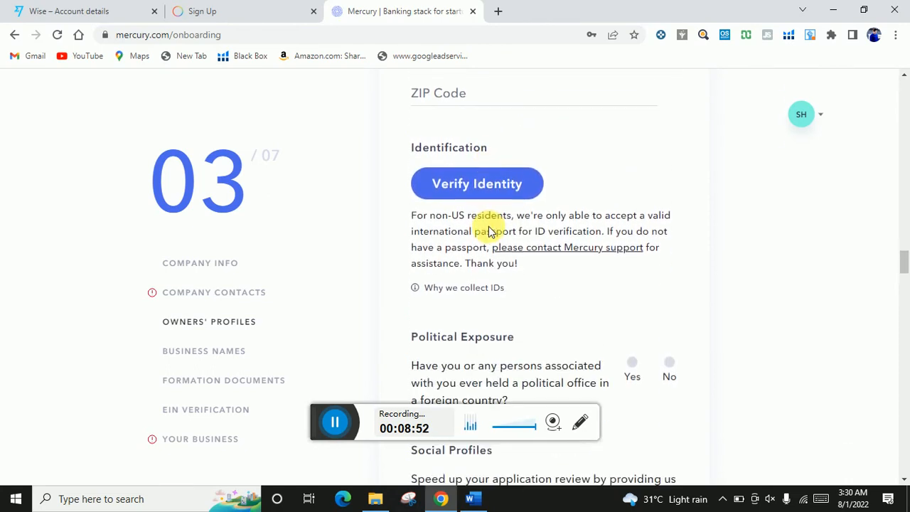
scroll(489, 232, "down", 1)
scroll(479, 228, "down", 2)
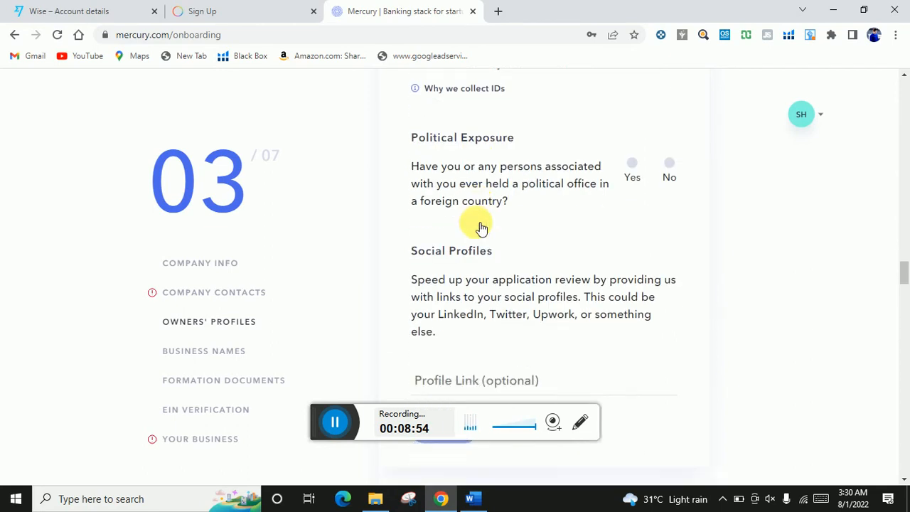
scroll(479, 228, "down", 1)
scroll(482, 229, "up", 1)
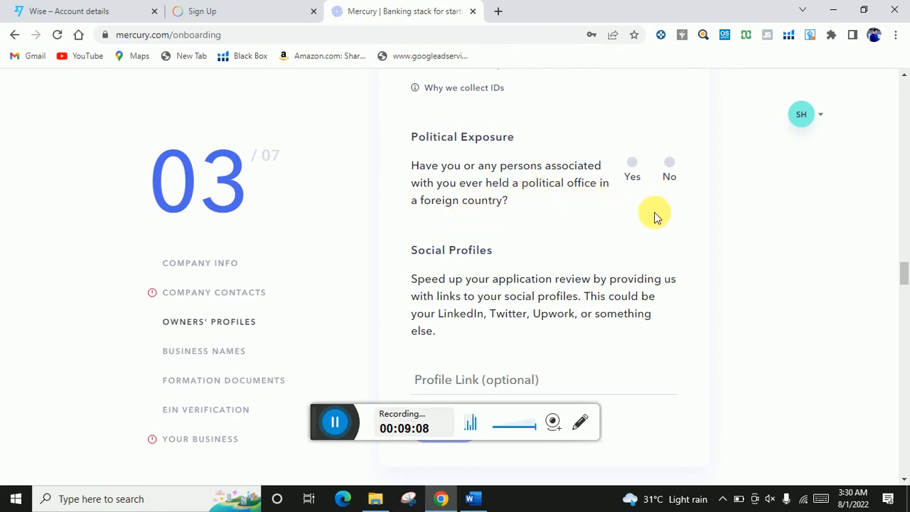
- Answer No on foreign political office, then visit Business names and return to Owners' profiles
left_click(669, 163)
scroll(596, 236, "down", 1)
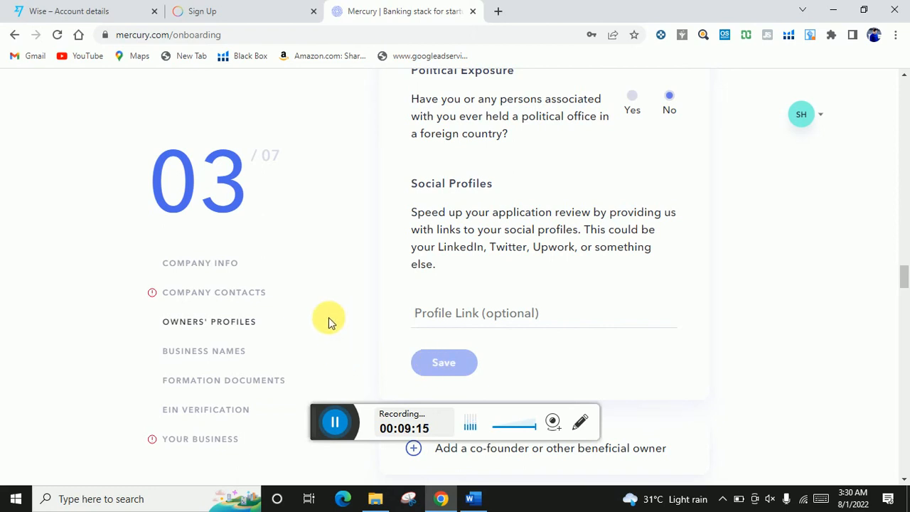
left_click(207, 355)
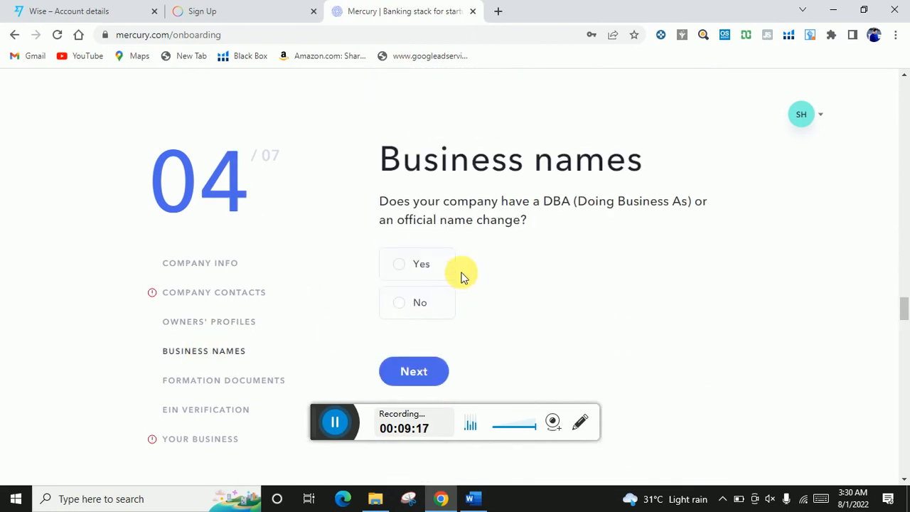
scroll(465, 272, "up", 5)
left_click(210, 330)
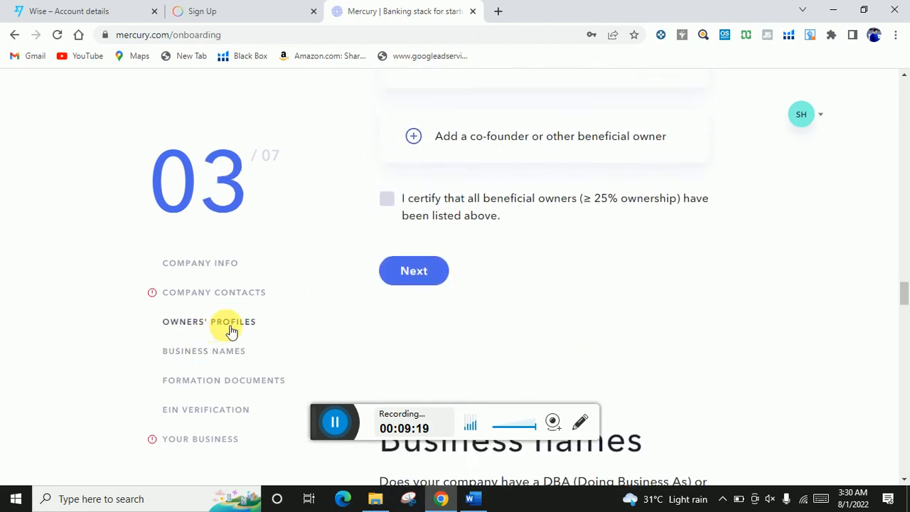
scroll(508, 324, "down", 4)
scroll(508, 324, "down", 10)
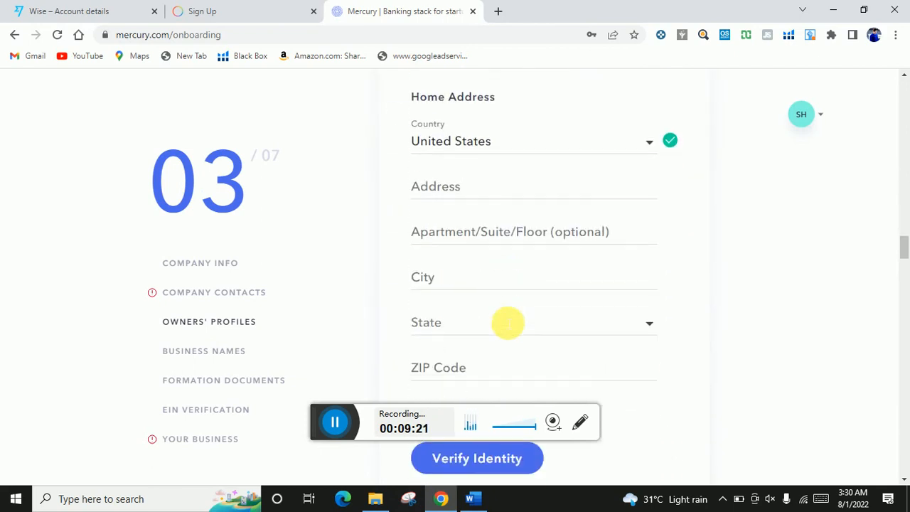
scroll(518, 274, "down", 5)
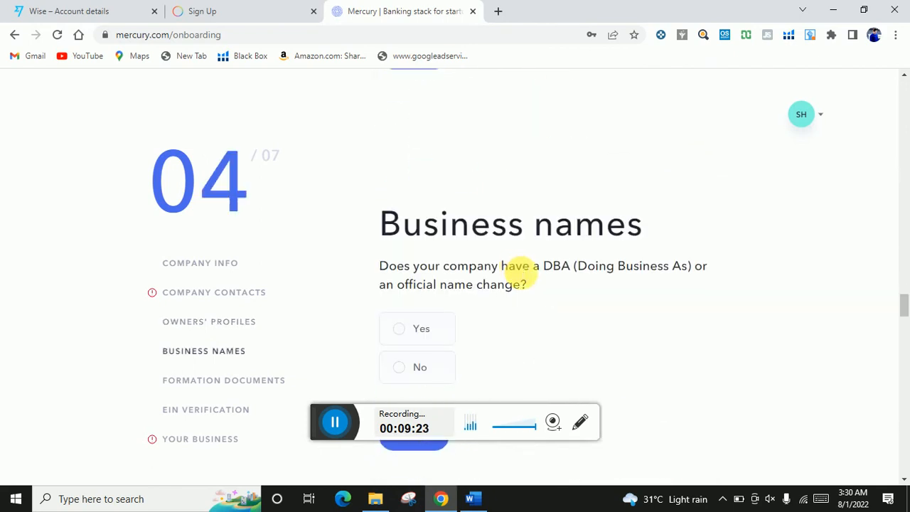
scroll(508, 265, "up", 3)
scroll(469, 277, "down", 10)
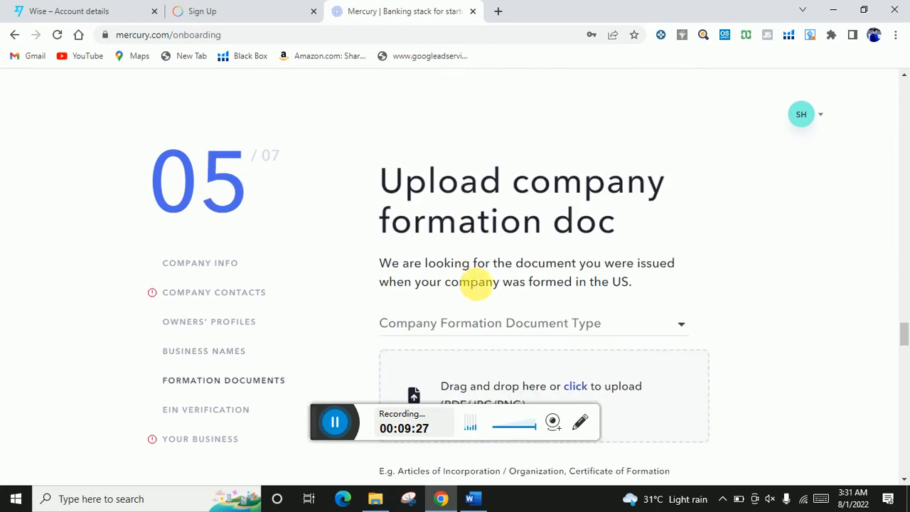
scroll(475, 282, "up", 8)
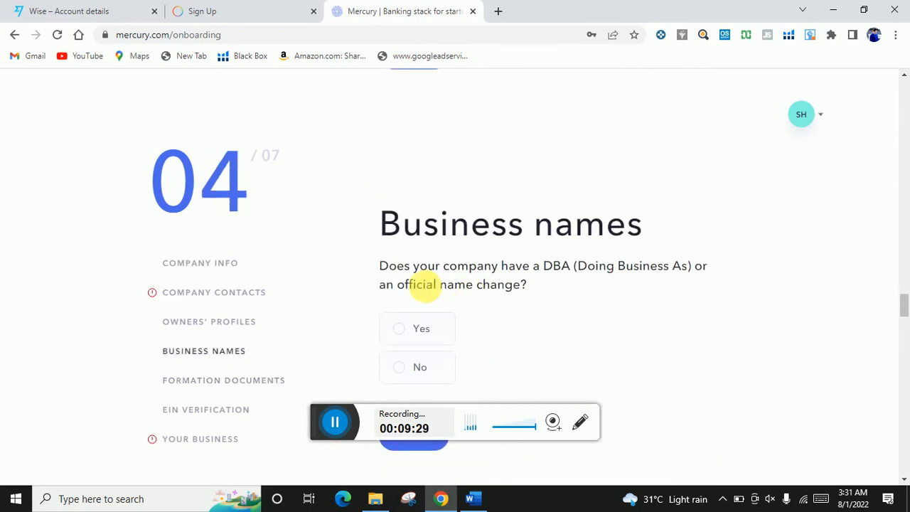
left_click(229, 325)
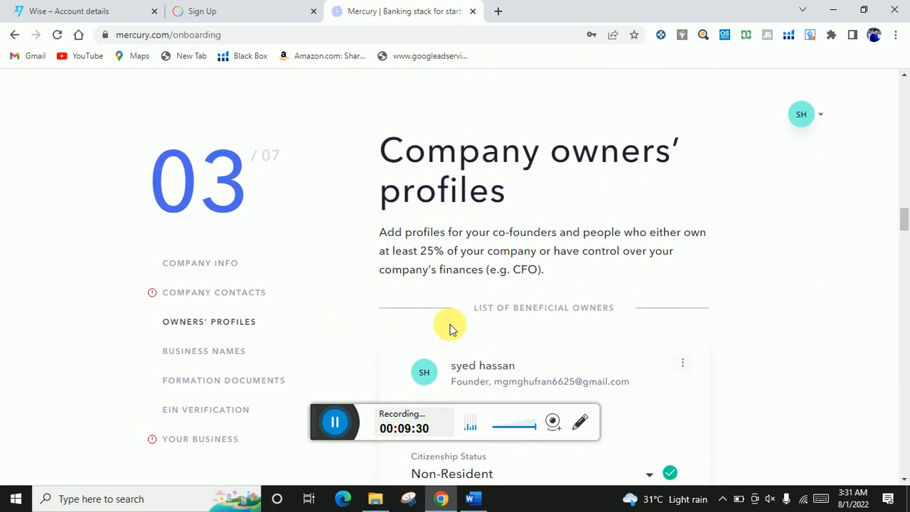
scroll(455, 327, "down", 3)
scroll(457, 327, "down", 8)
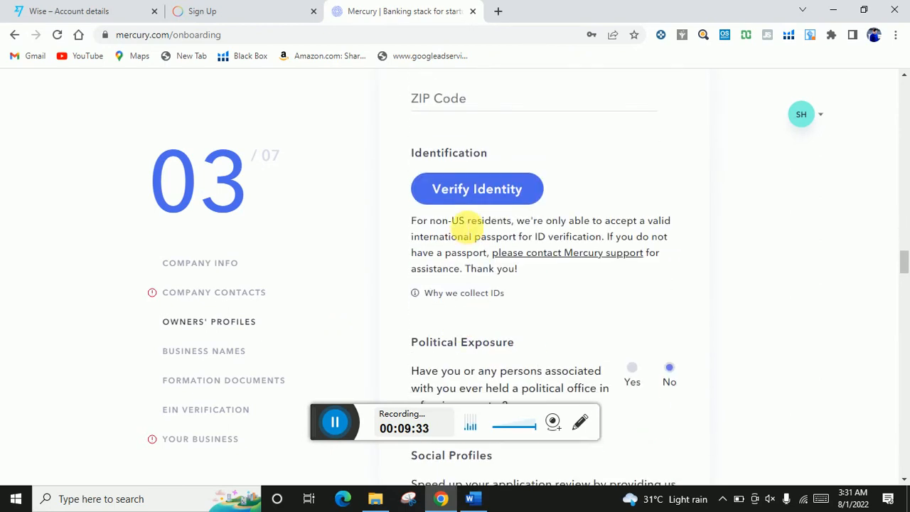
scroll(466, 228, "down", 3)
scroll(470, 235, "down", 2)
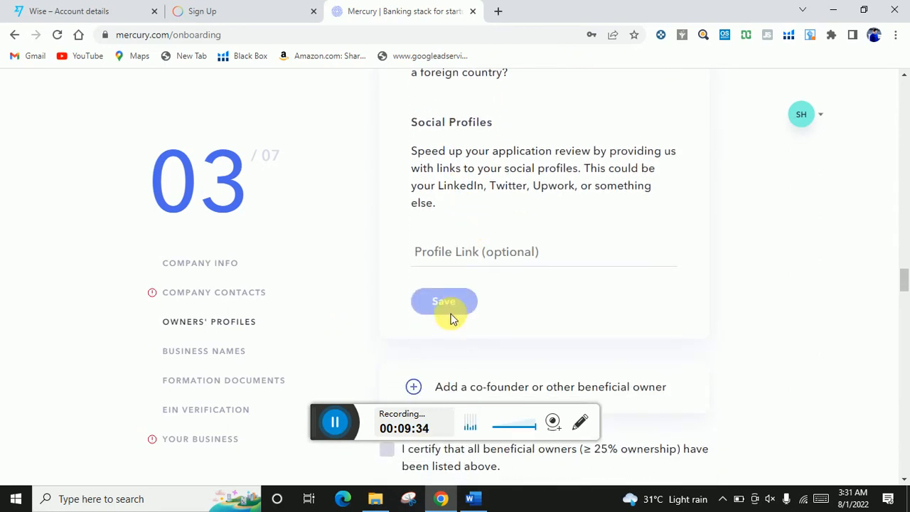
left_click(229, 351)
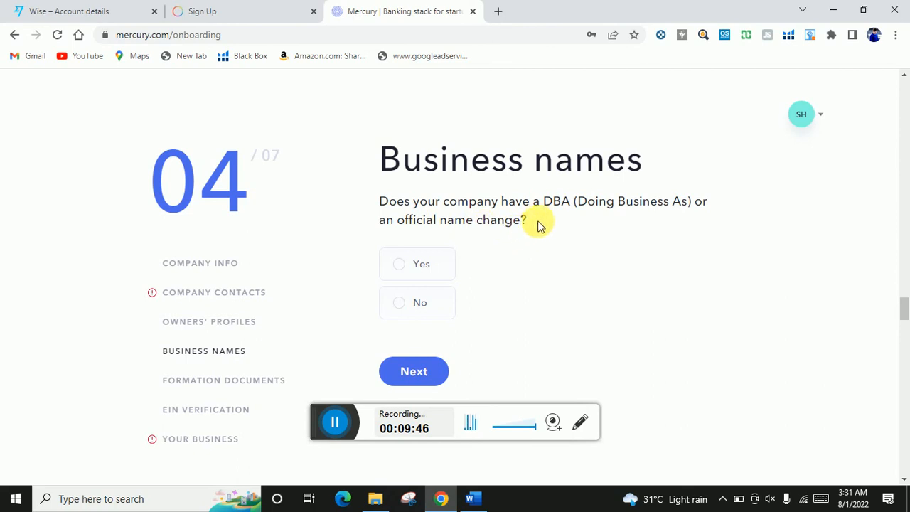
- Answer No to having a DBA or official business name change
left_click(403, 273)
scroll(468, 276, "down", 2)
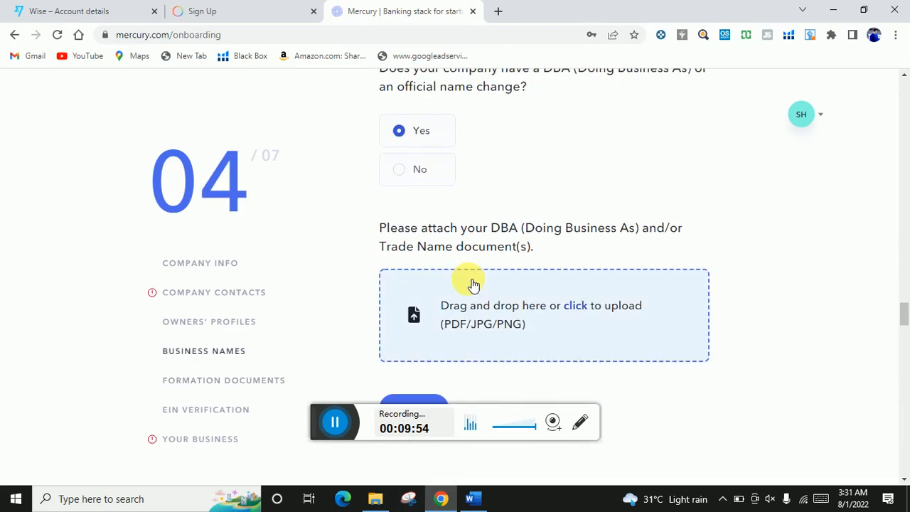
scroll(473, 287, "down", 1)
scroll(473, 291, "up", 2)
left_click(410, 243)
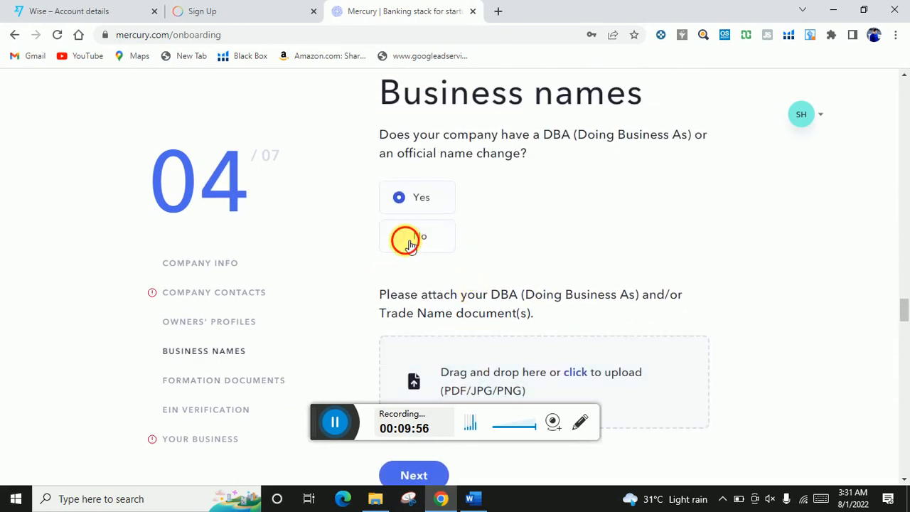
- Set the formation document type to Certificate of Formation, then open a new browser tab
left_click(208, 381)
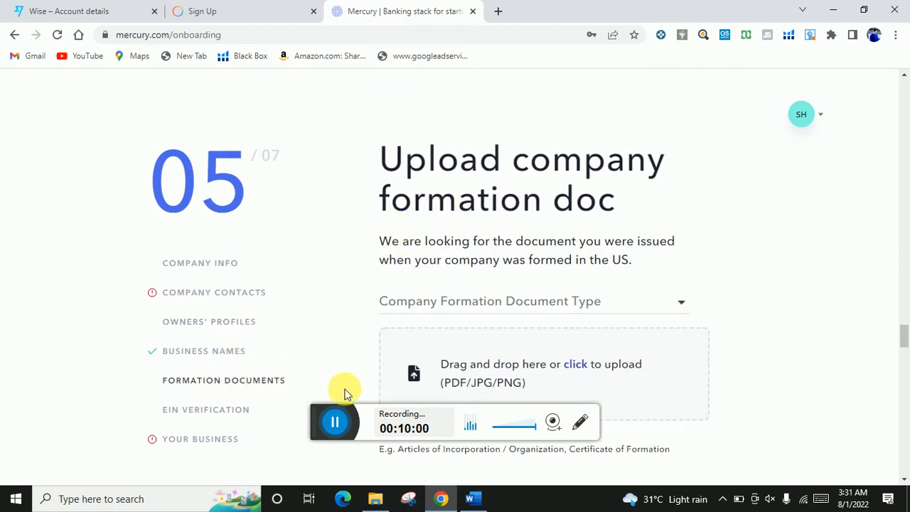
scroll(552, 209, "down", 2)
scroll(566, 213, "up", 1)
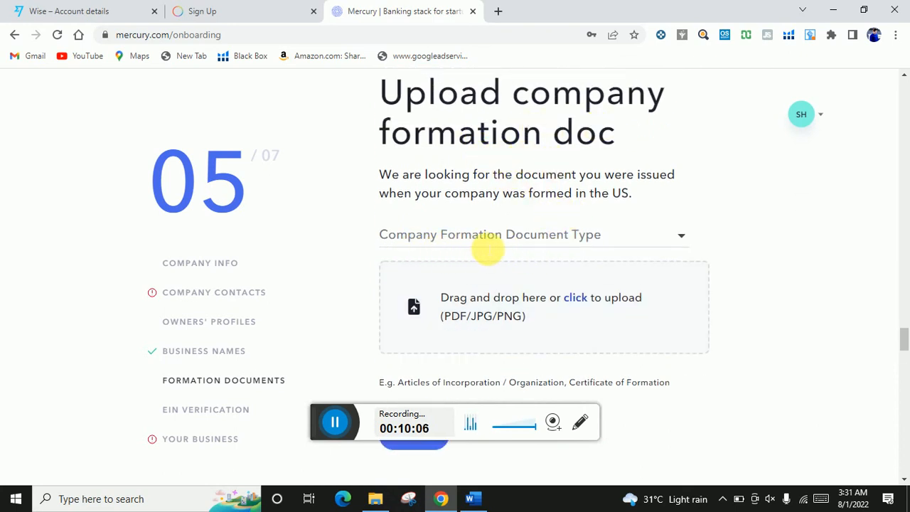
left_click(687, 235)
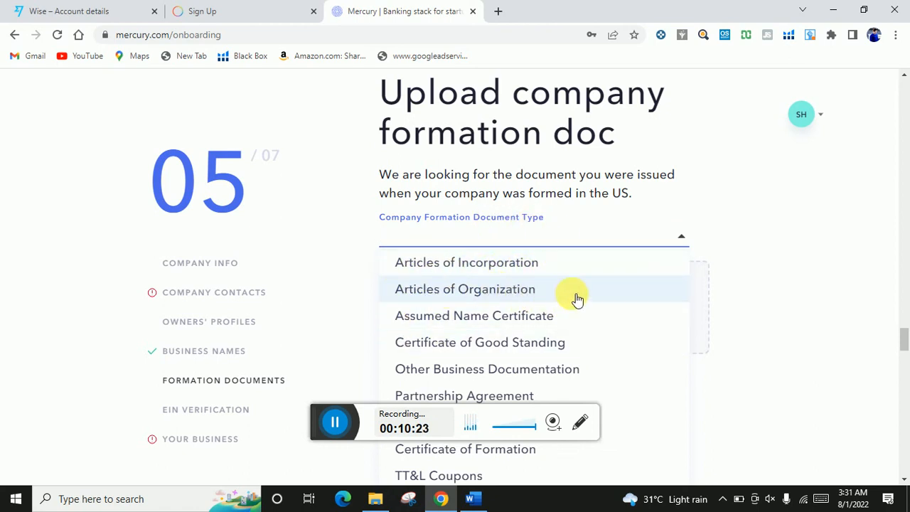
scroll(562, 334, "down", 1)
scroll(558, 335, "down", 1)
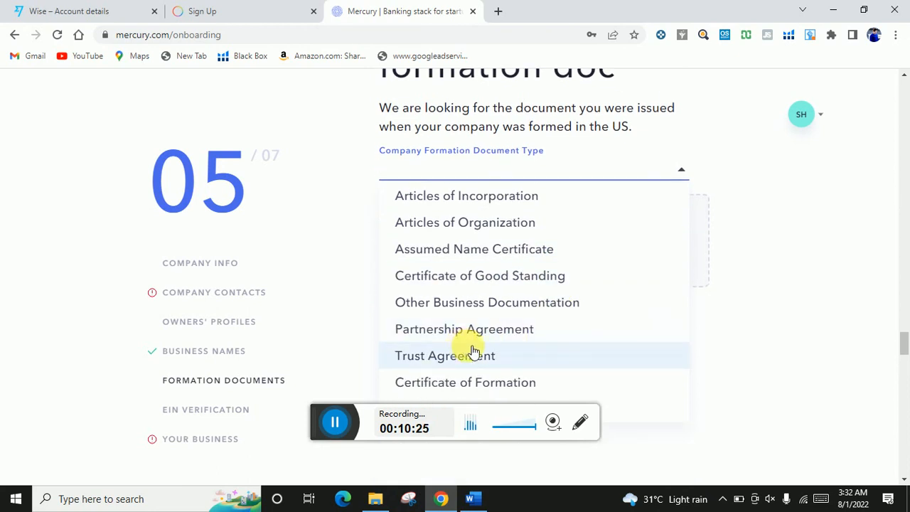
scroll(478, 349, "down", 1)
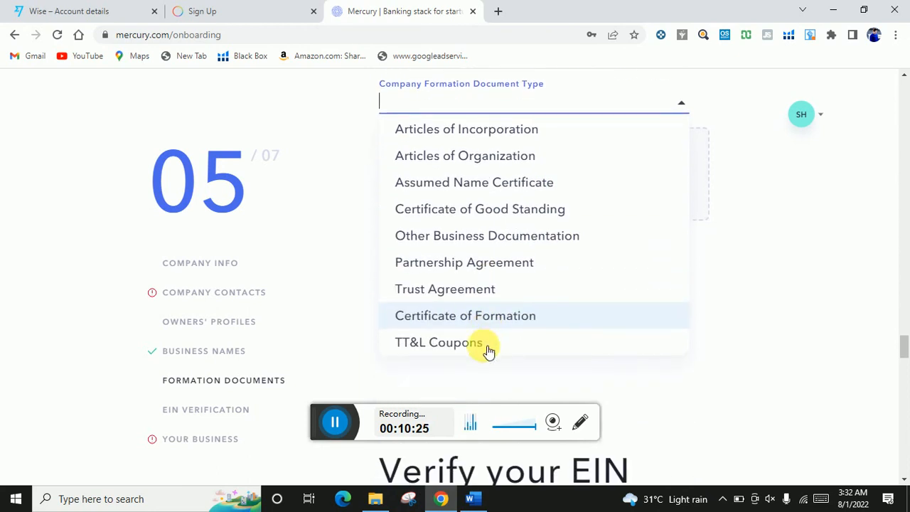
left_click(535, 317)
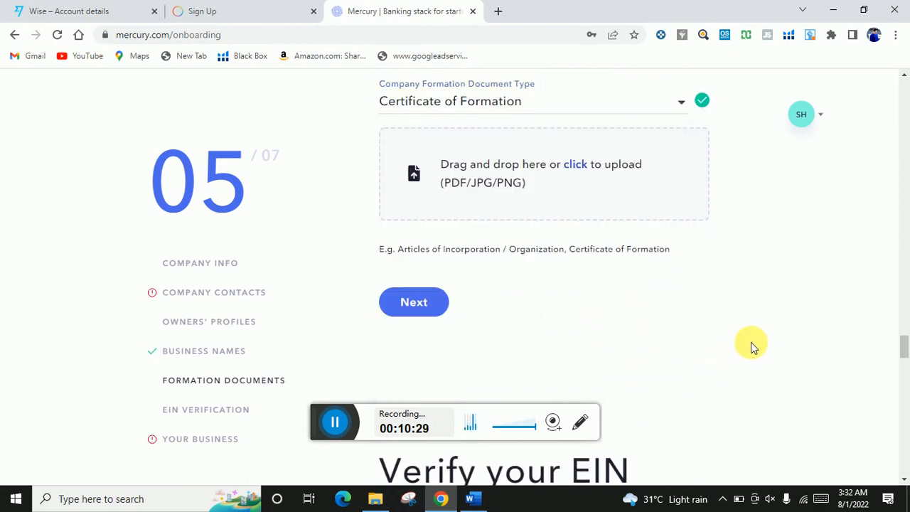
scroll(751, 342, "up", 1)
left_click(498, 13)
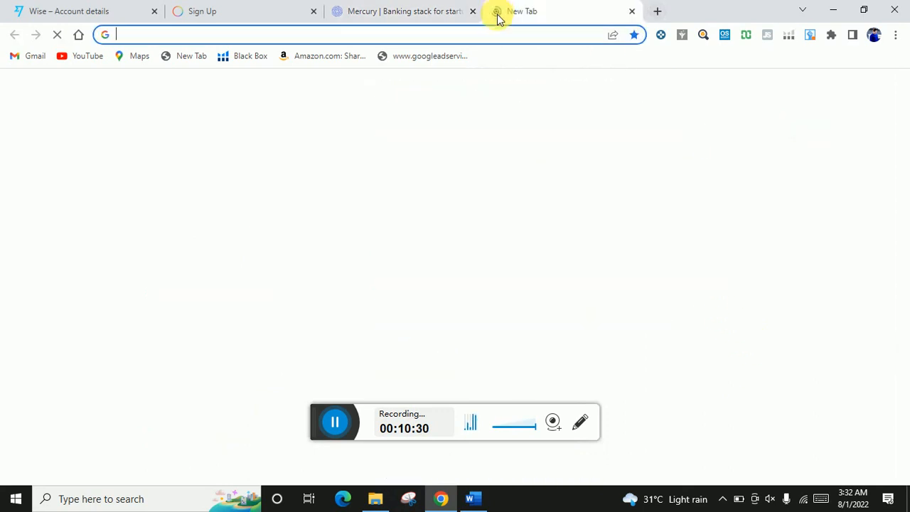
- Back in Mercury, jump through Formation documents and EIN verification to the Your business section
left_click(335, 422)
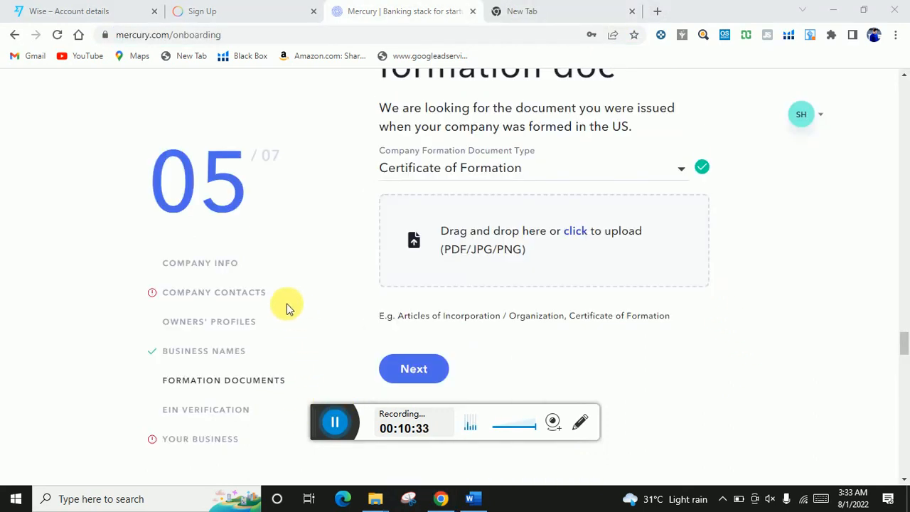
scroll(286, 304, "down", 1)
left_click(190, 380)
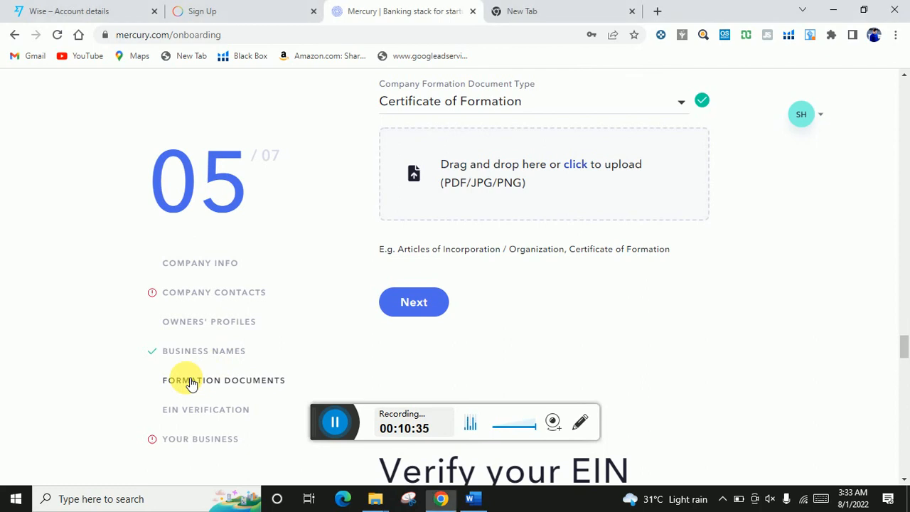
scroll(371, 314, "down", 3)
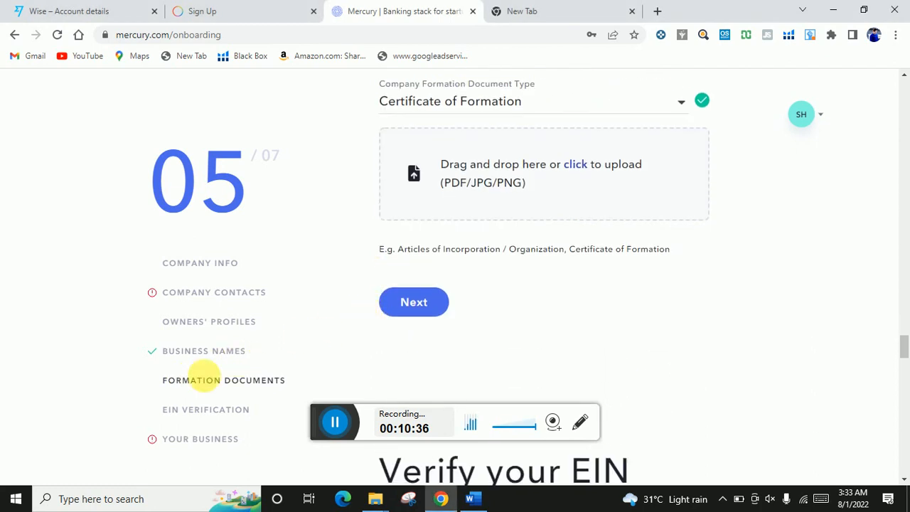
left_click(213, 410)
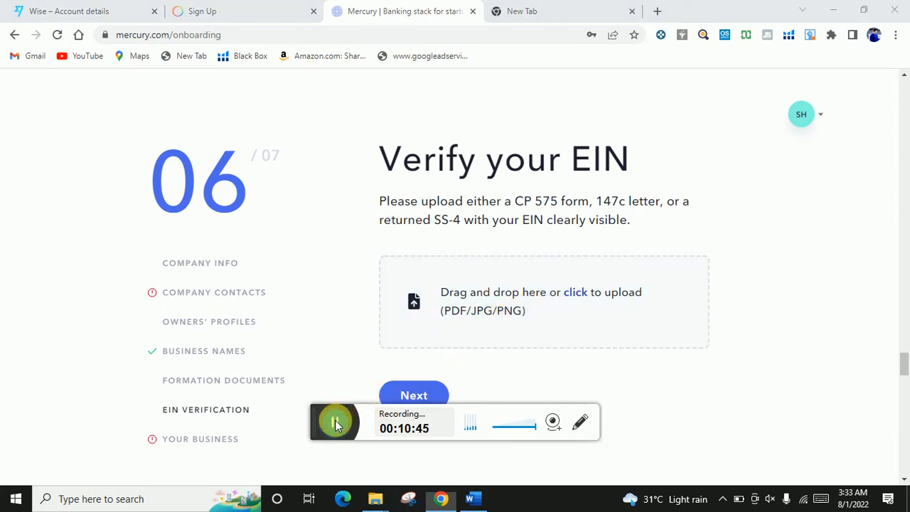
scroll(305, 335, "down", 1)
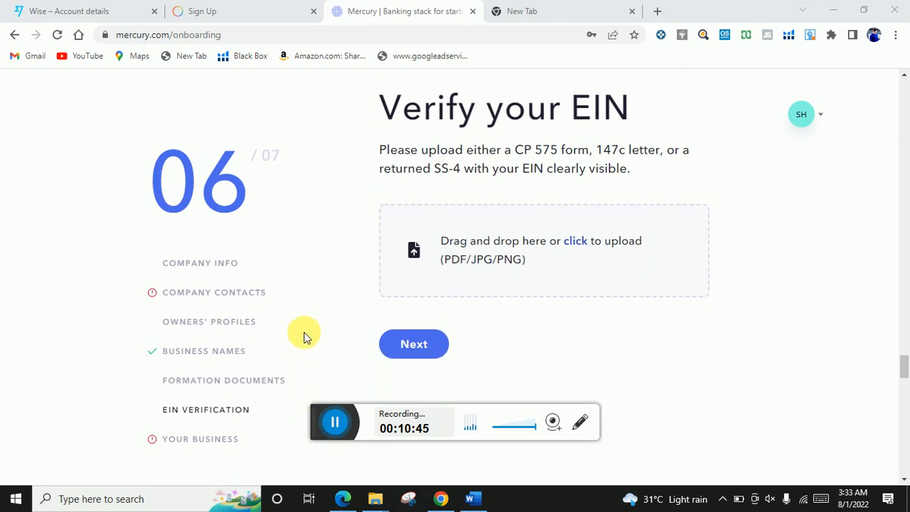
left_click(202, 440)
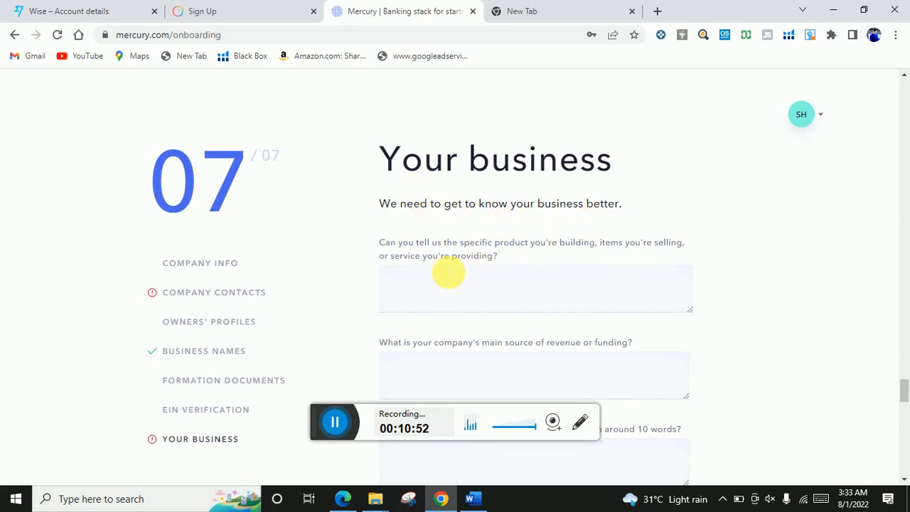
left_click(463, 286)
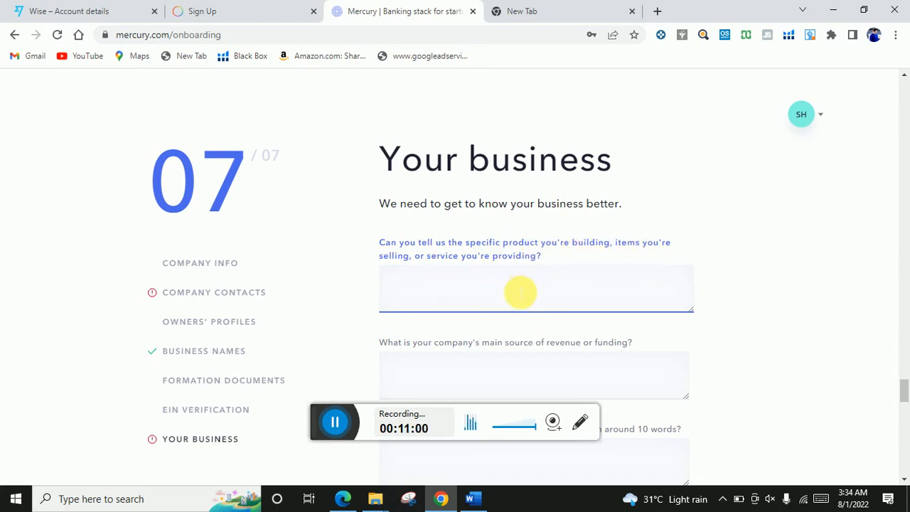
scroll(509, 304, "down", 2)
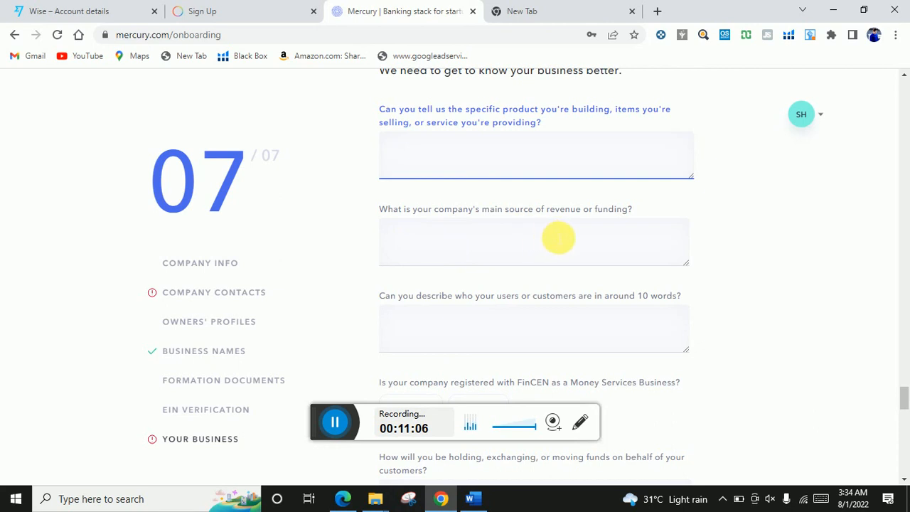
left_click(589, 244)
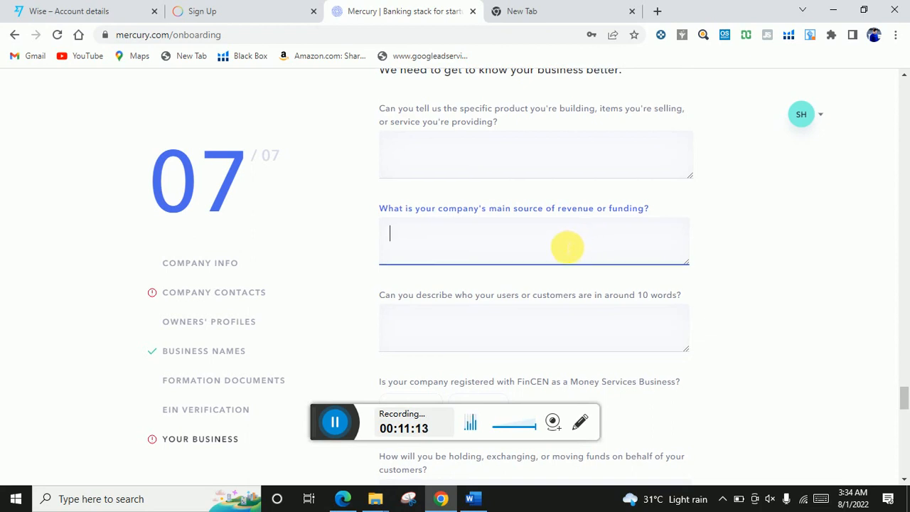
scroll(567, 246, "down", 1)
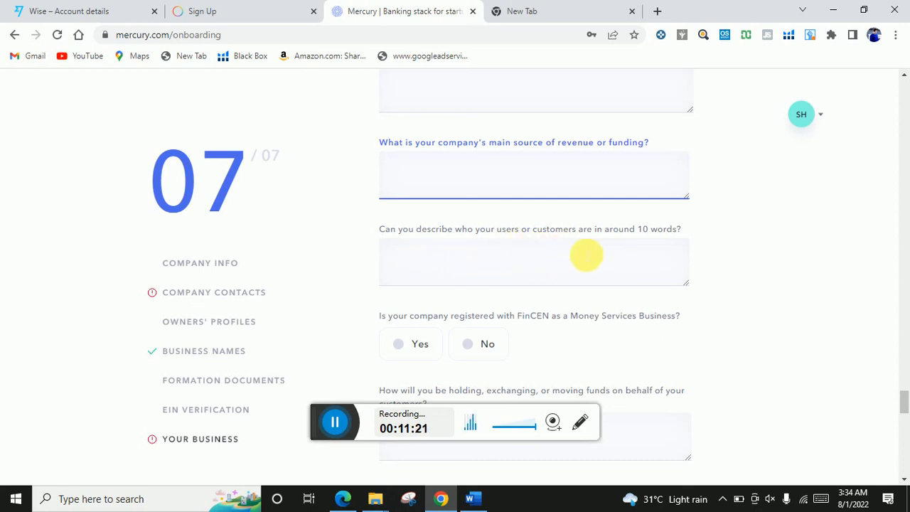
left_click(652, 261)
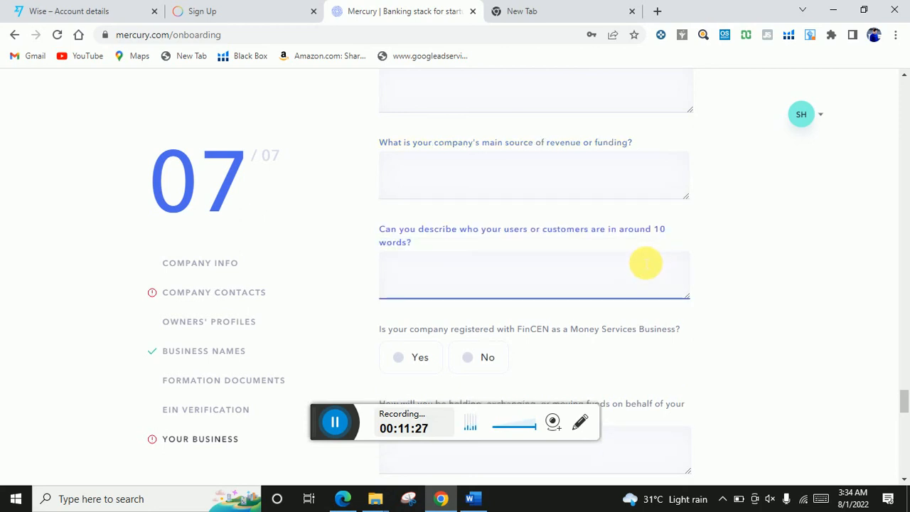
scroll(594, 251, "down", 1)
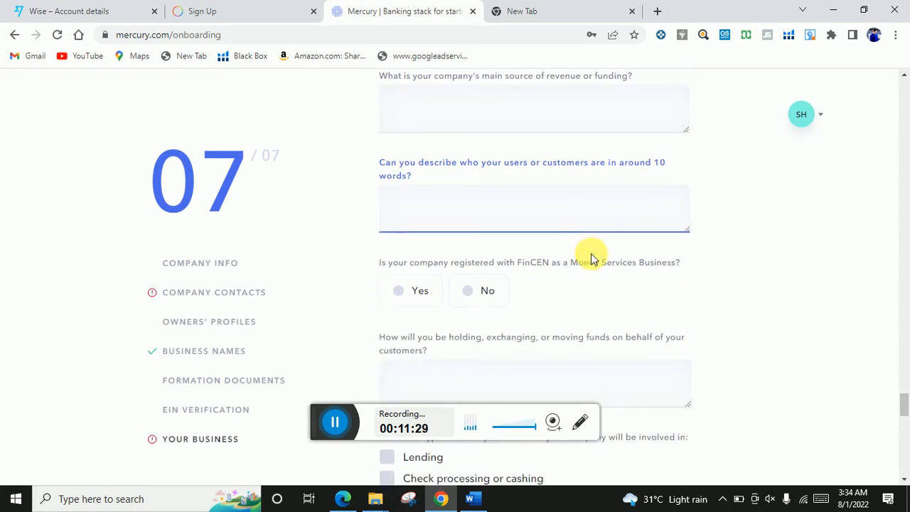
scroll(590, 257, "down", 1)
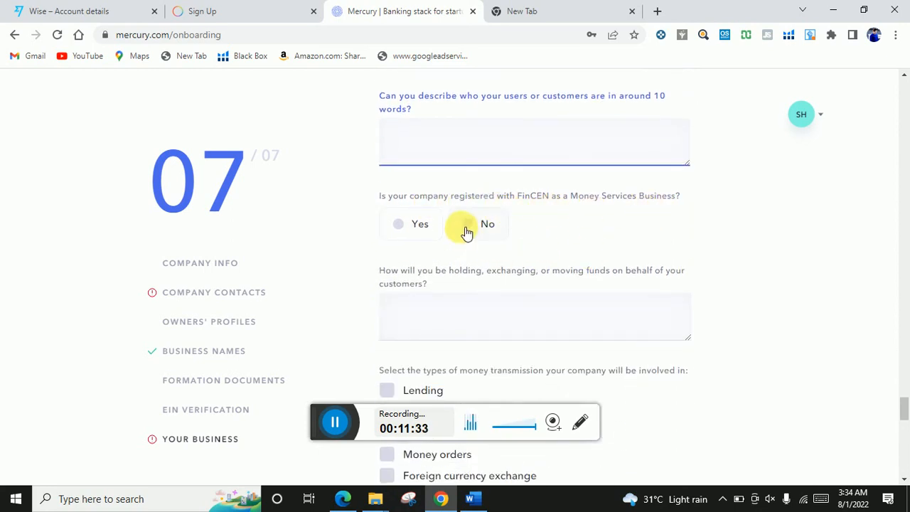
scroll(391, 284, "down", 1)
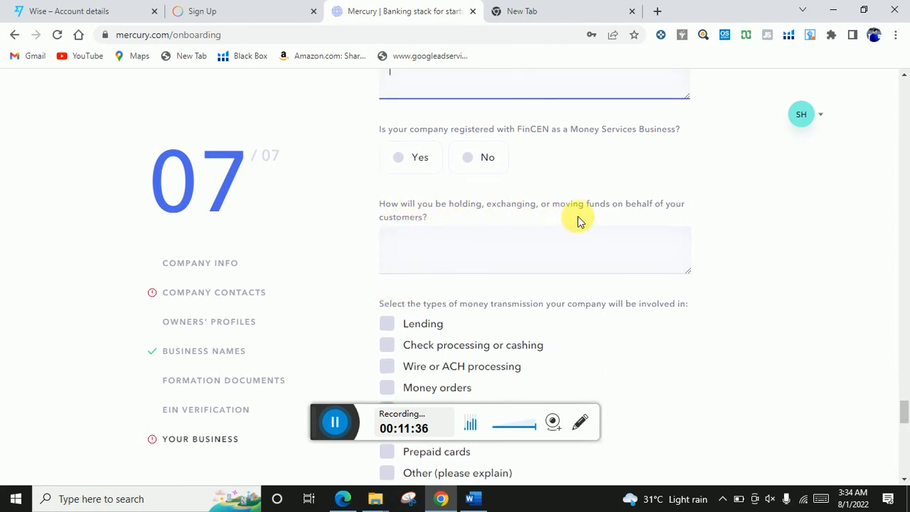
left_click(503, 251)
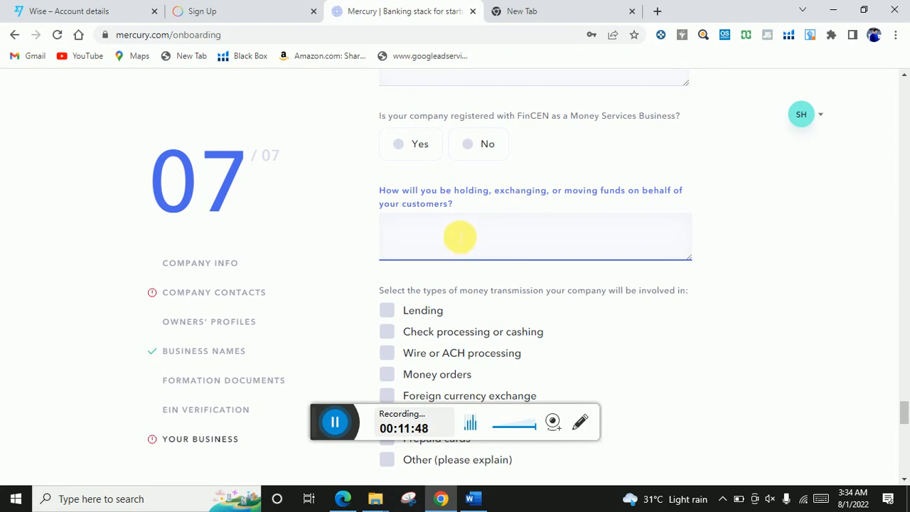
scroll(456, 236, "down", 1)
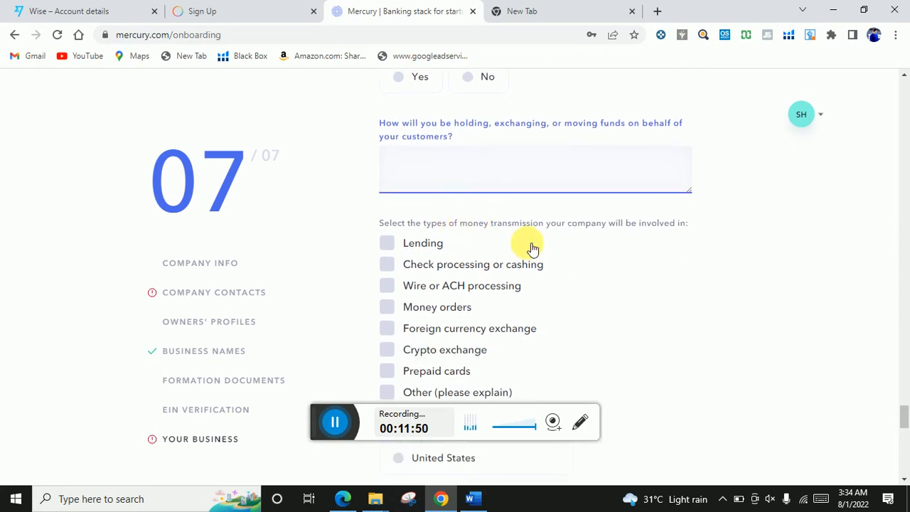
scroll(519, 238, "down", 1)
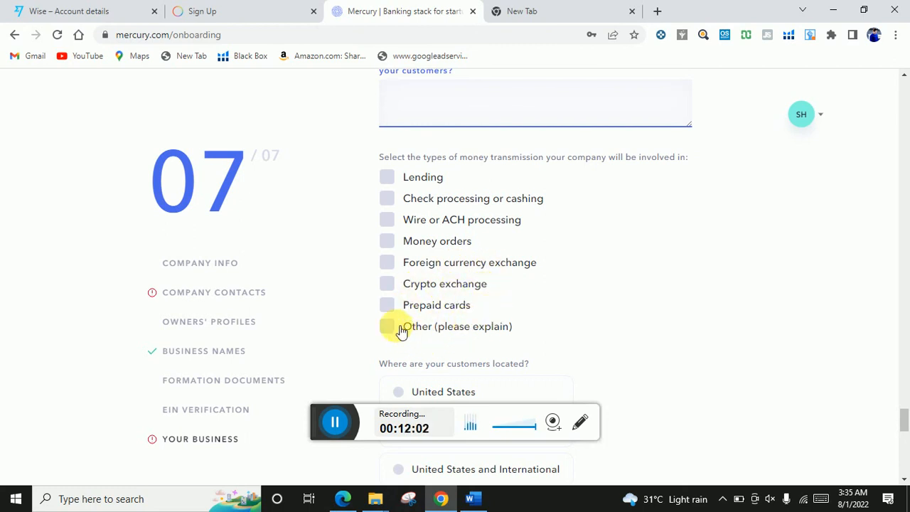
scroll(446, 299, "down", 1)
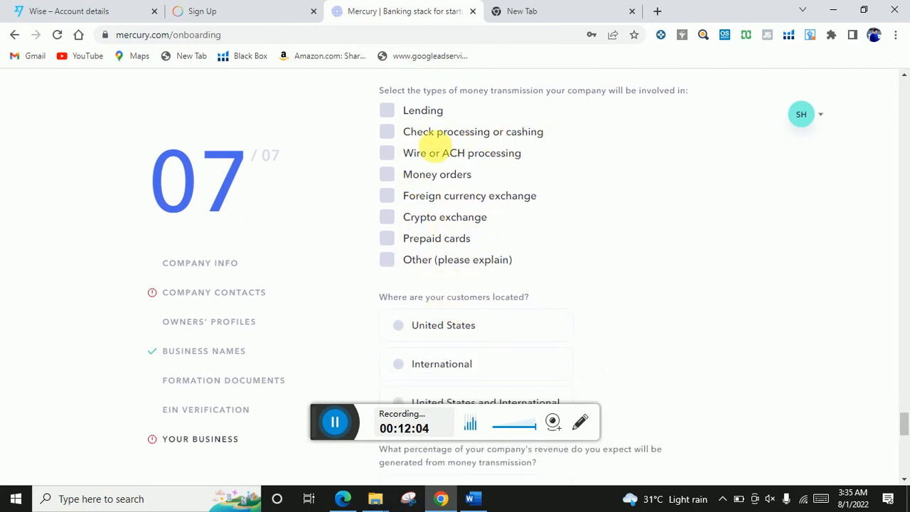
scroll(427, 177, "down", 2)
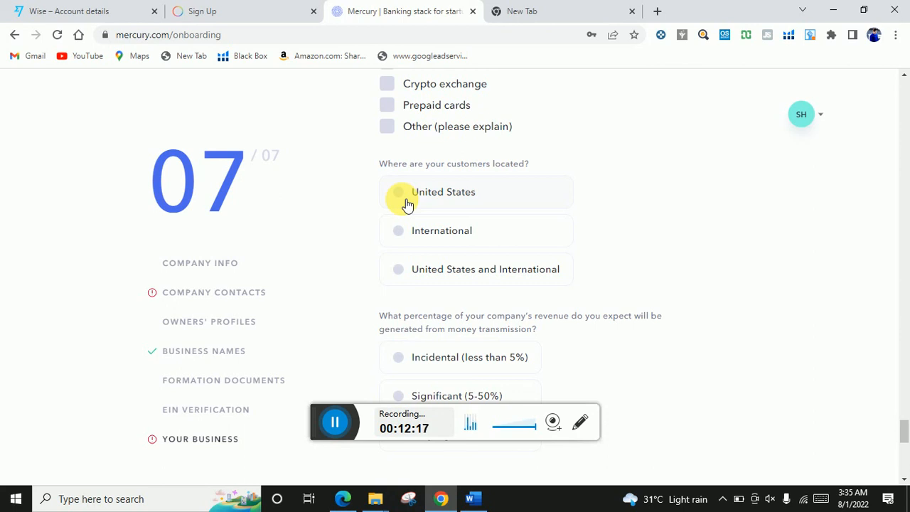
scroll(407, 205, "down", 1)
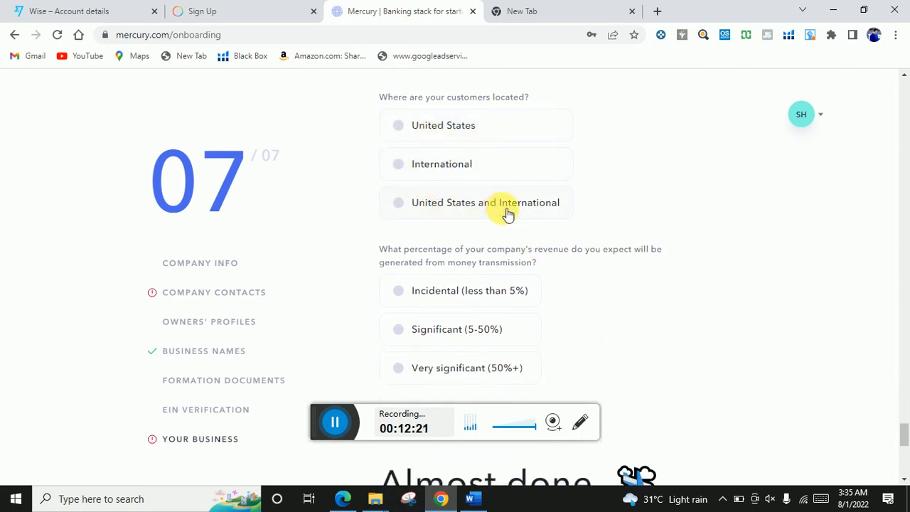
scroll(636, 191, "up", 1)
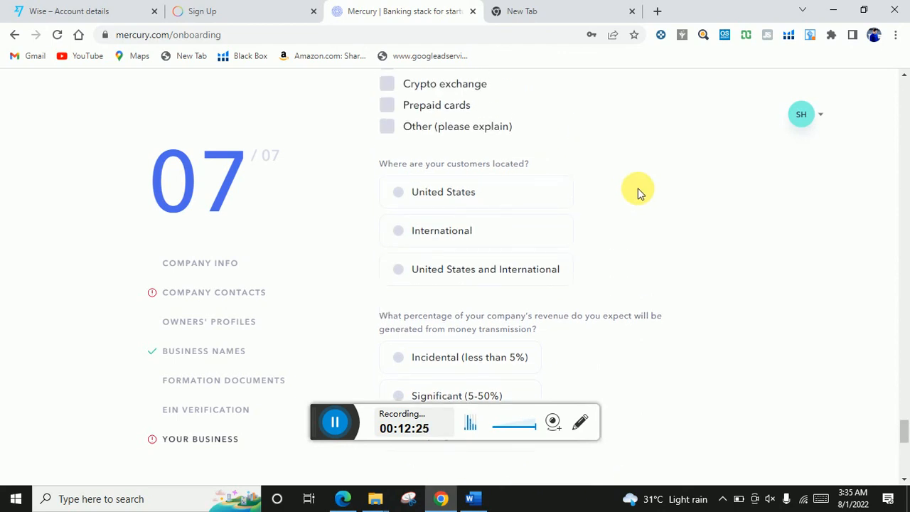
scroll(497, 258, "down", 1)
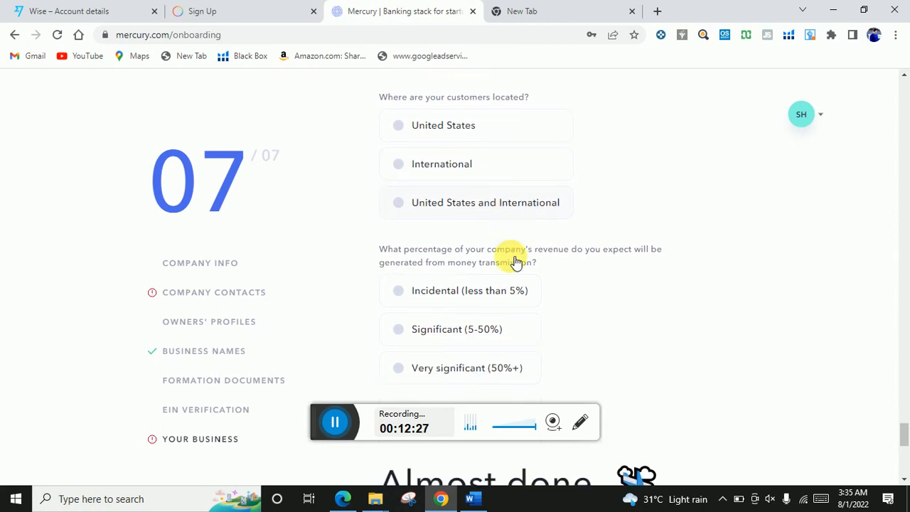
scroll(531, 256, "down", 1)
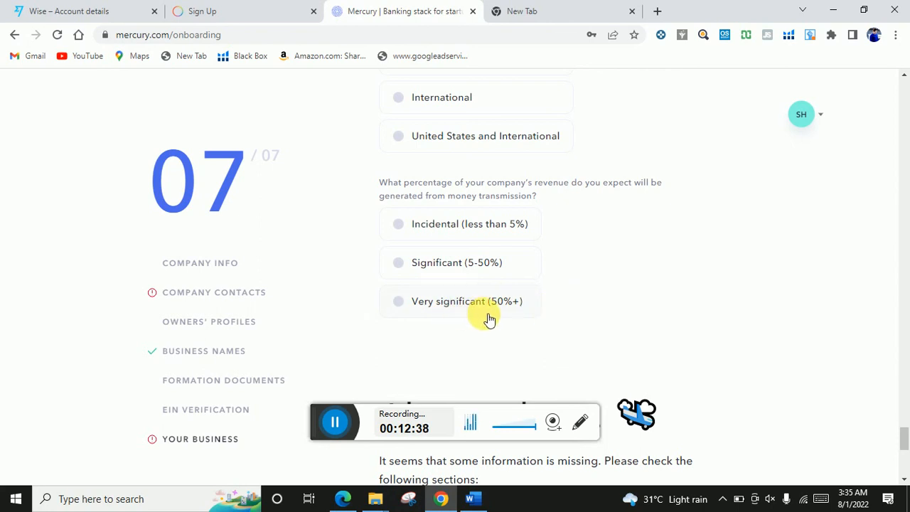
- Scroll to the page bottom to view the Almost done list of six incomplete sections
scroll(495, 315, "down", 4)
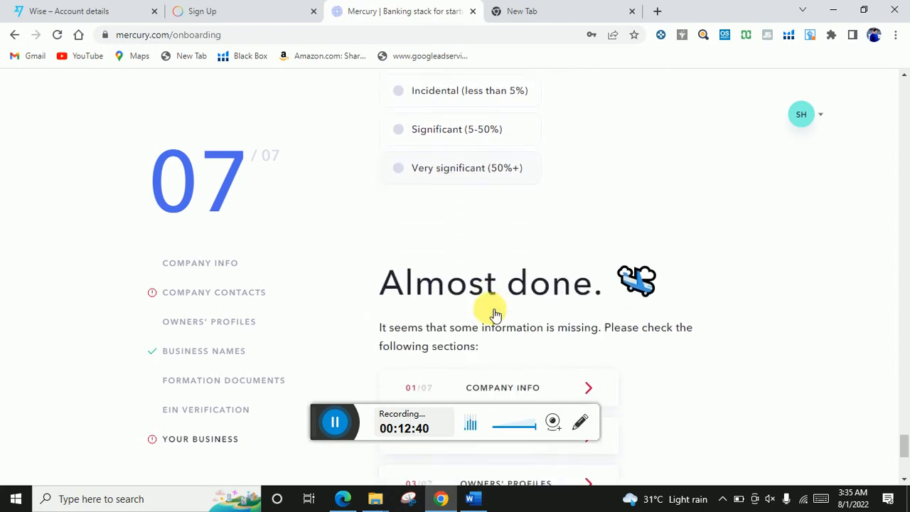
scroll(495, 315, "down", 3)
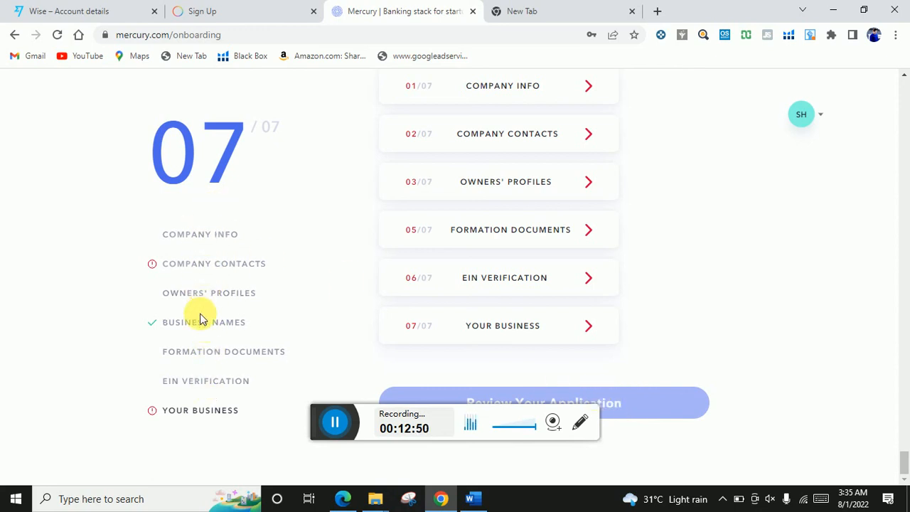
scroll(647, 357, "up", 1)
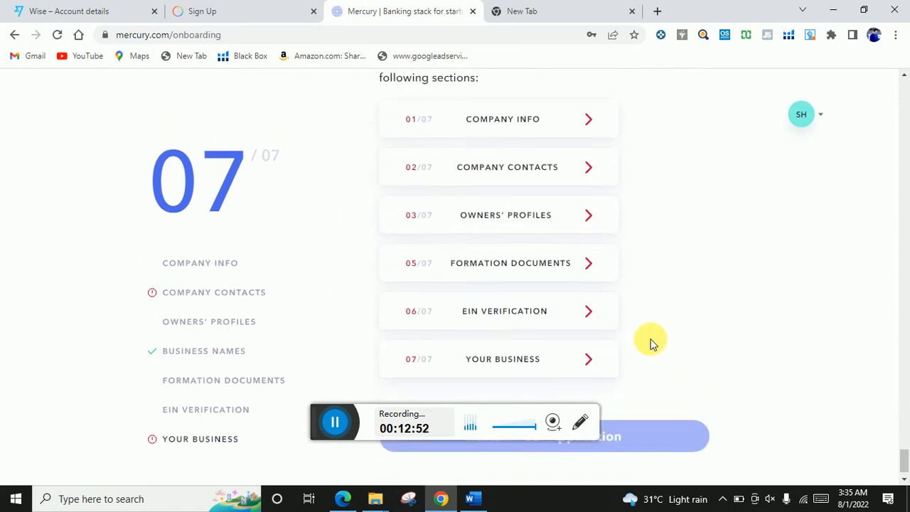
scroll(649, 342, "down", 1)
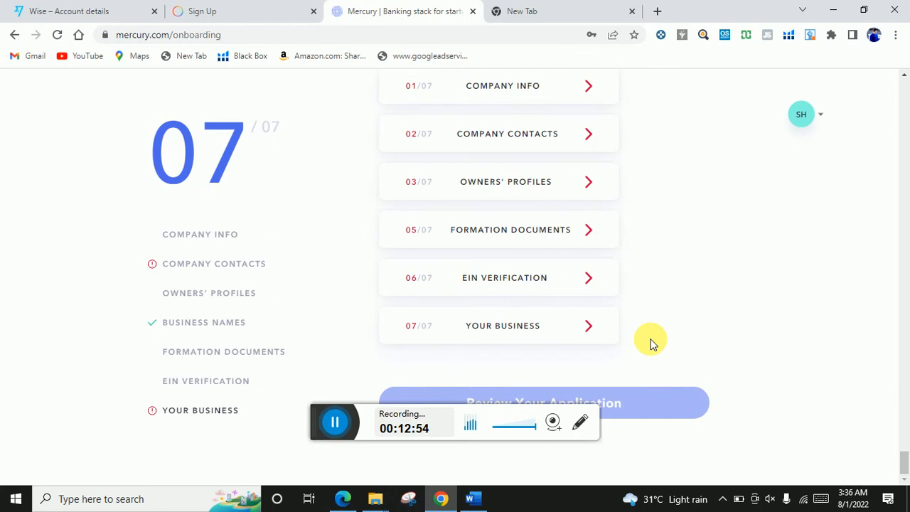